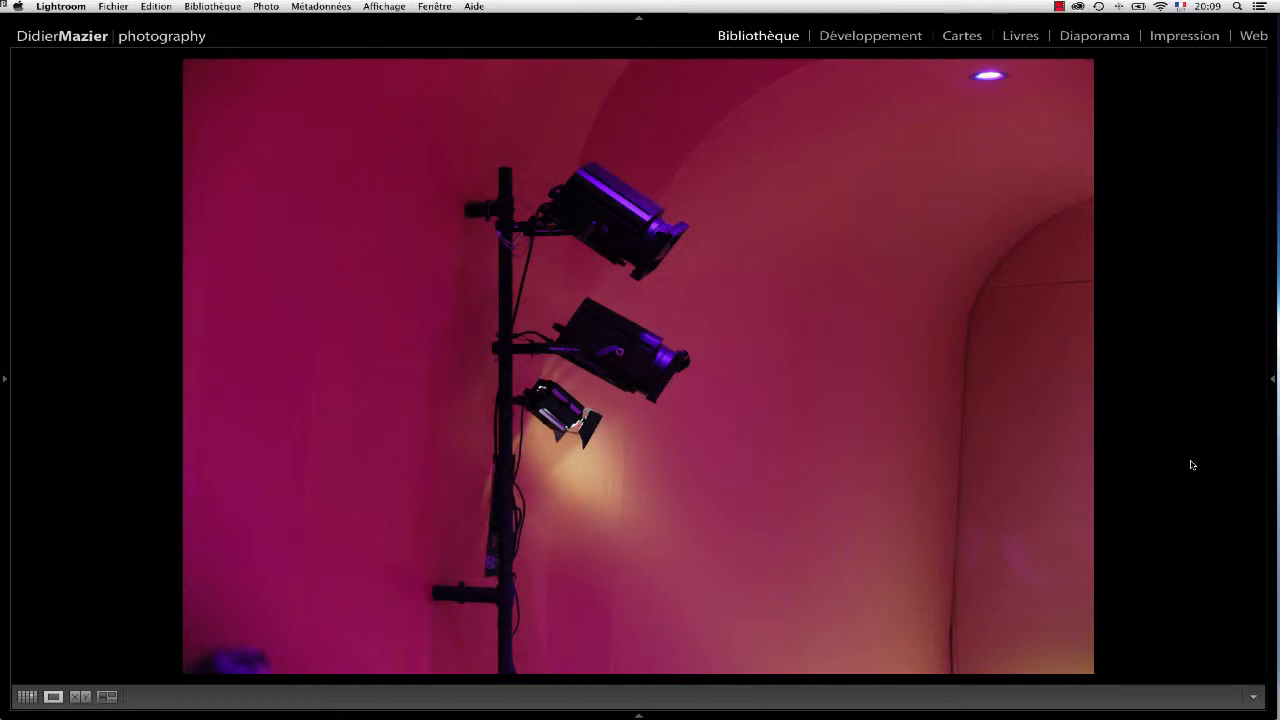
Step: Switch the photo to Développement, browse the Paramètres prédéfinis and hide the preset column to enlarge the image
left_click(870, 36)
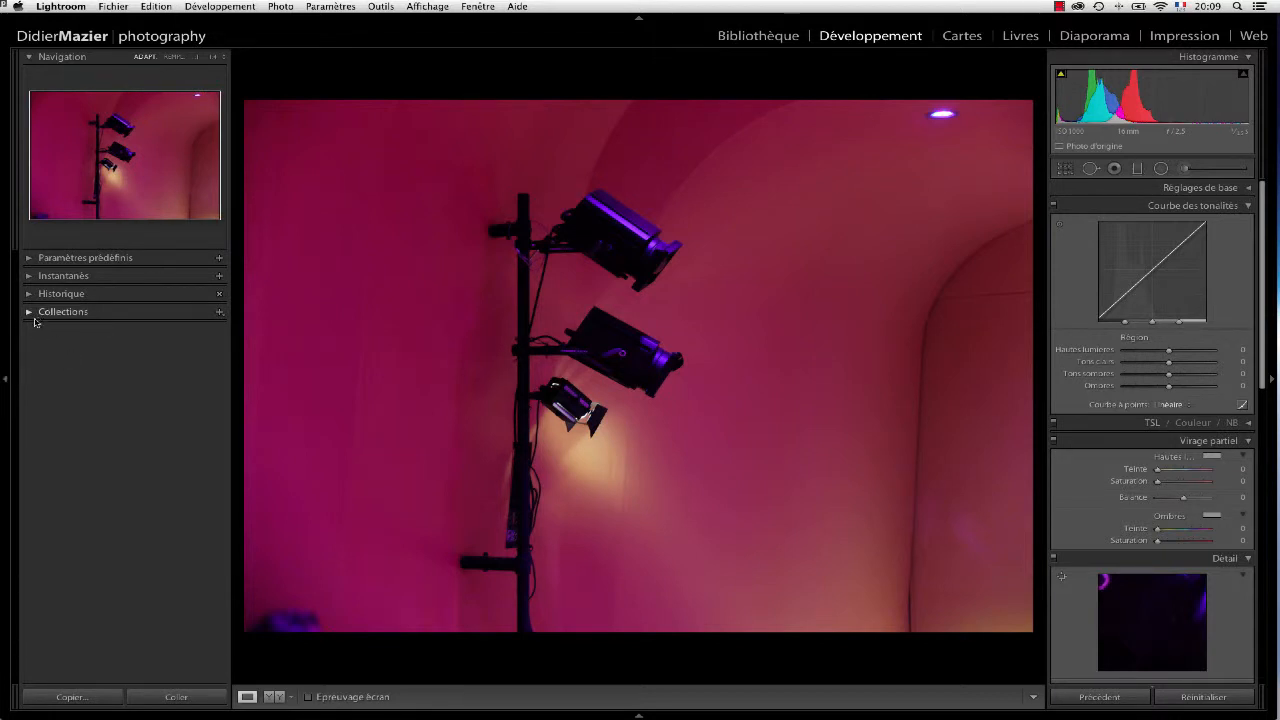
left_click(28, 260)
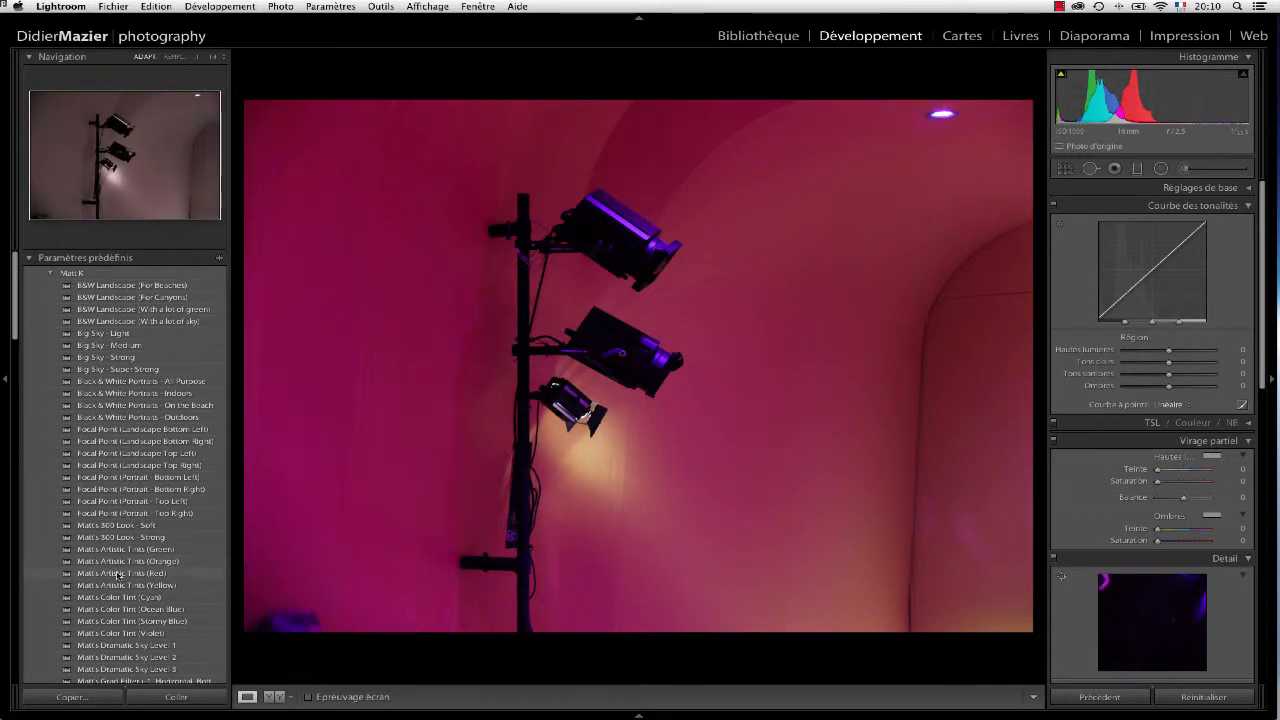
left_click(6, 380)
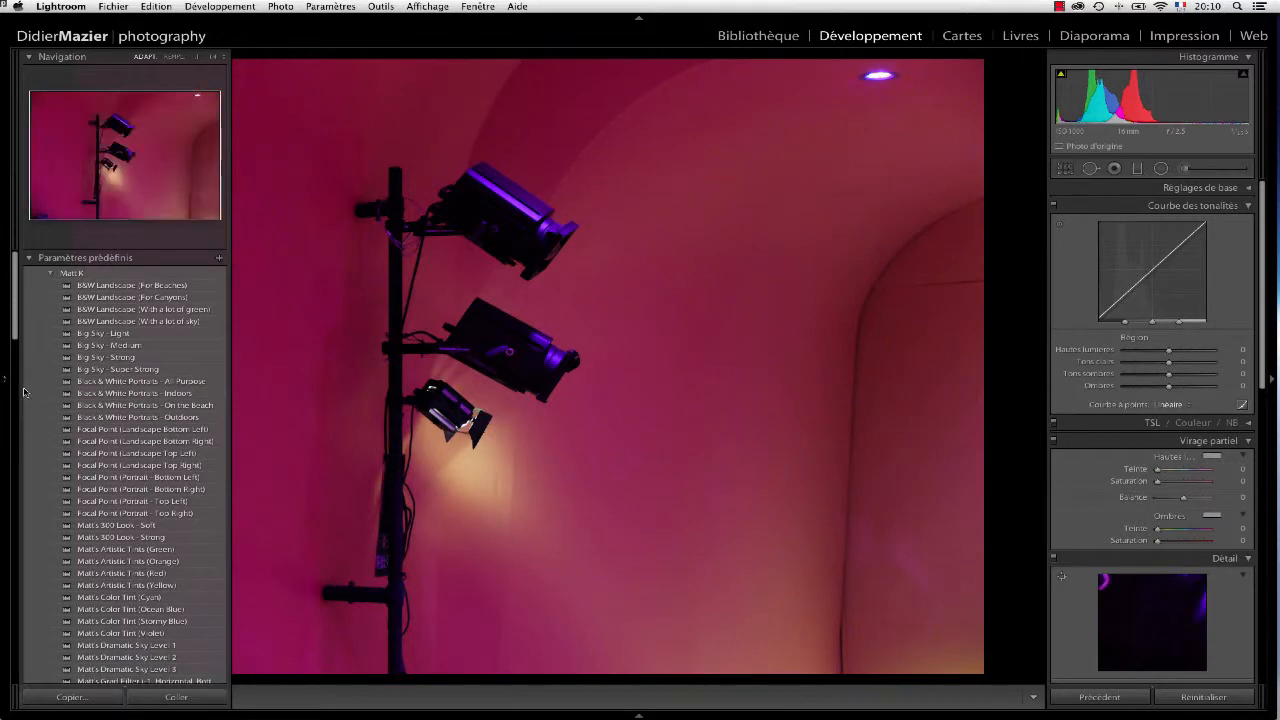
left_click(26, 392)
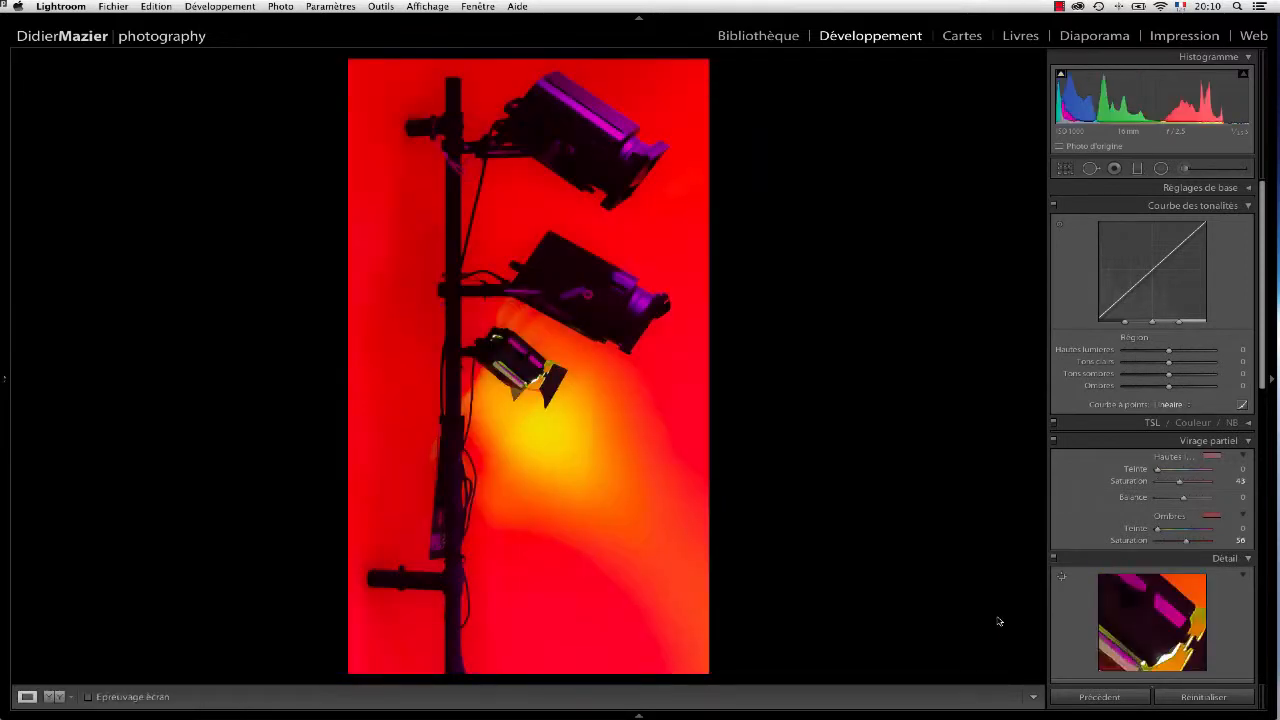
Step: Compare the finished red version with the unedited spotlight photos and return to the uncropped wide shot
key("super+z")
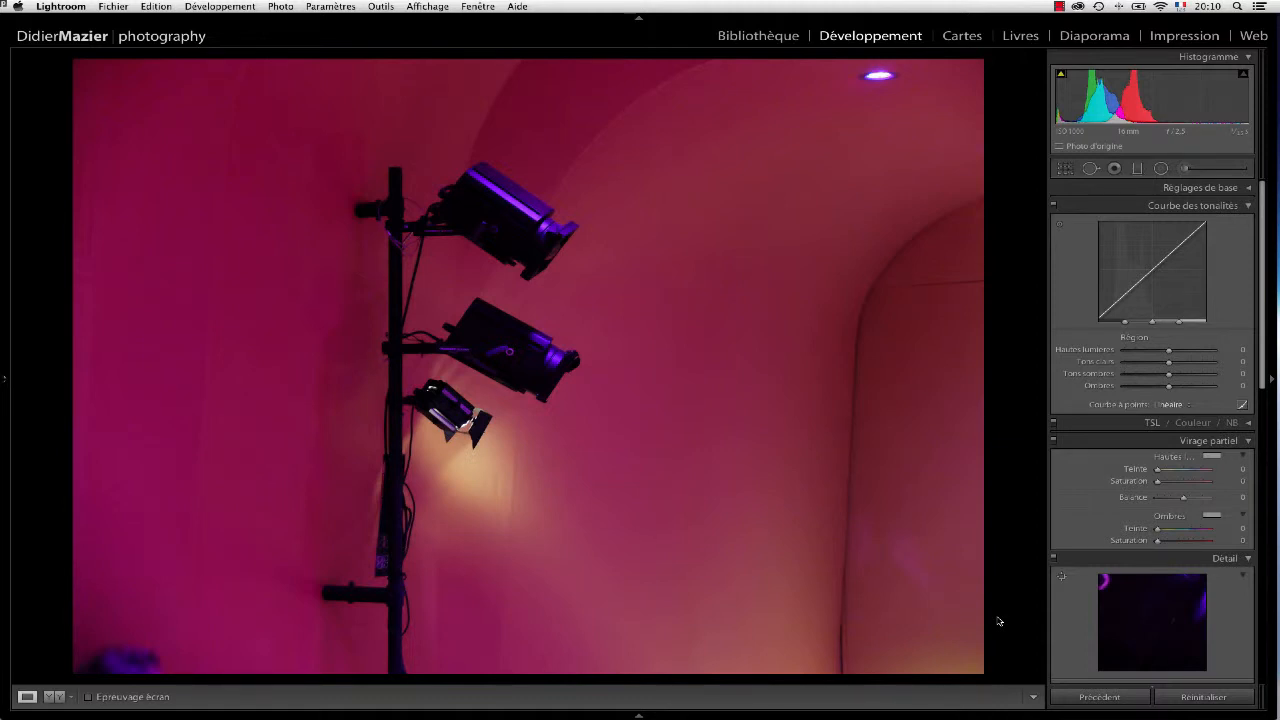
key("Right")
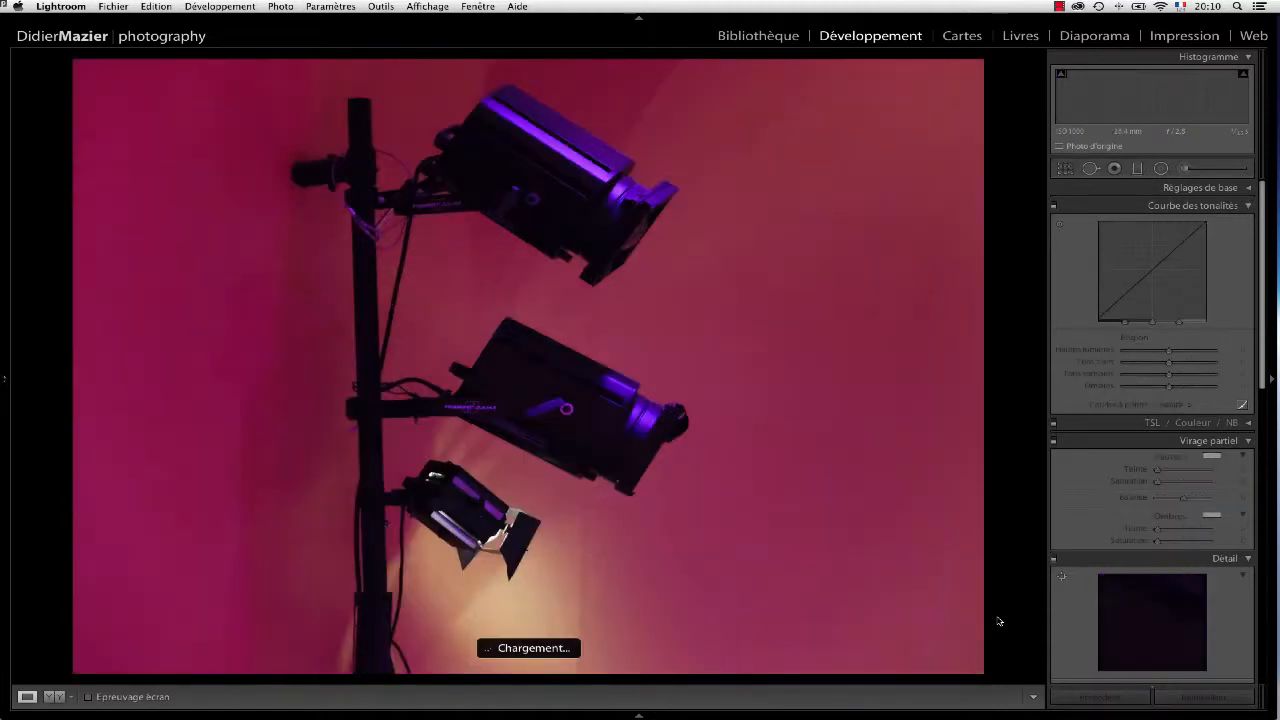
key("Right")
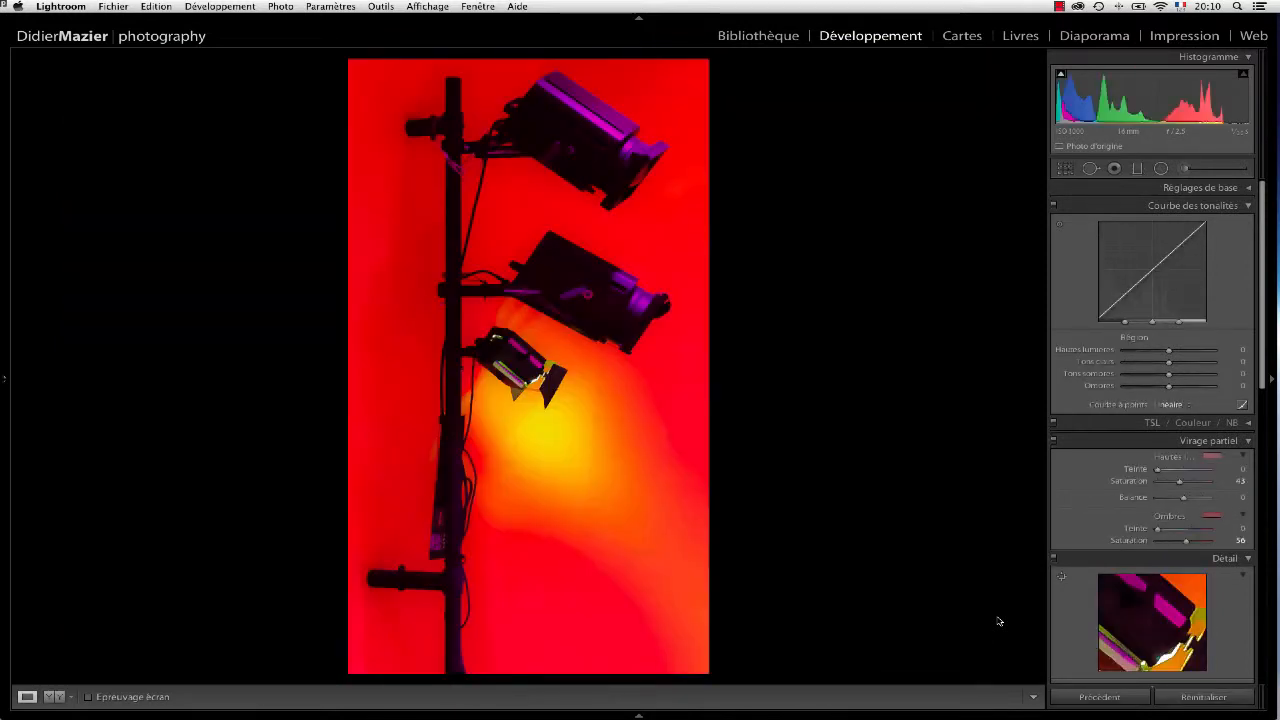
key("Right")
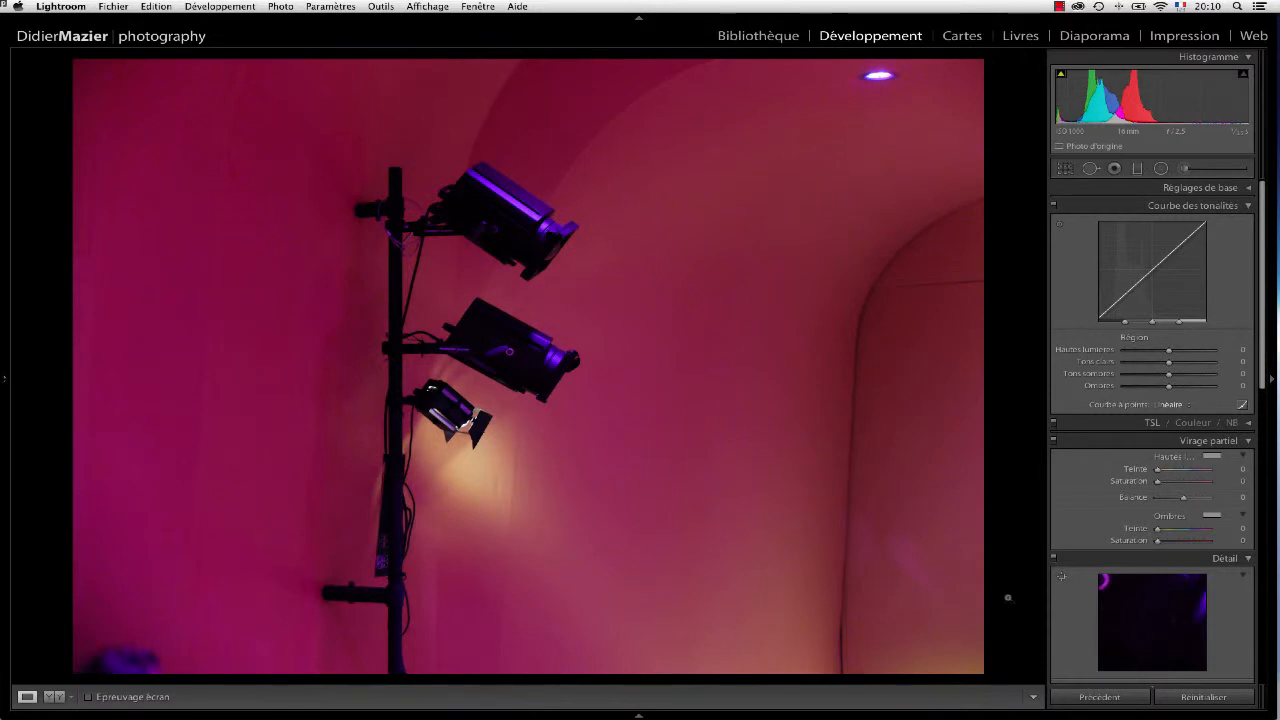
Step: Crop the photo to a nearly square frame around the spotlights, straighten it by 0,94 and apply the crop
left_click(1066, 169)
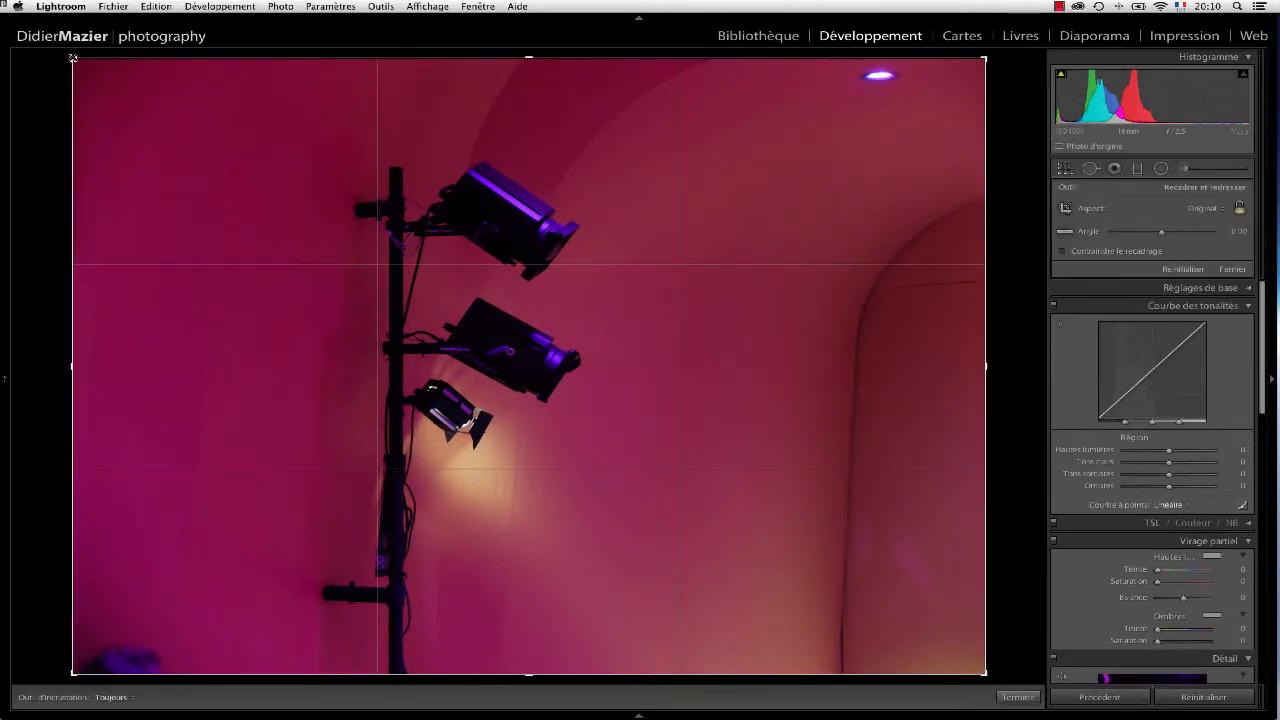
left_click_drag(73, 58, 188, 98)
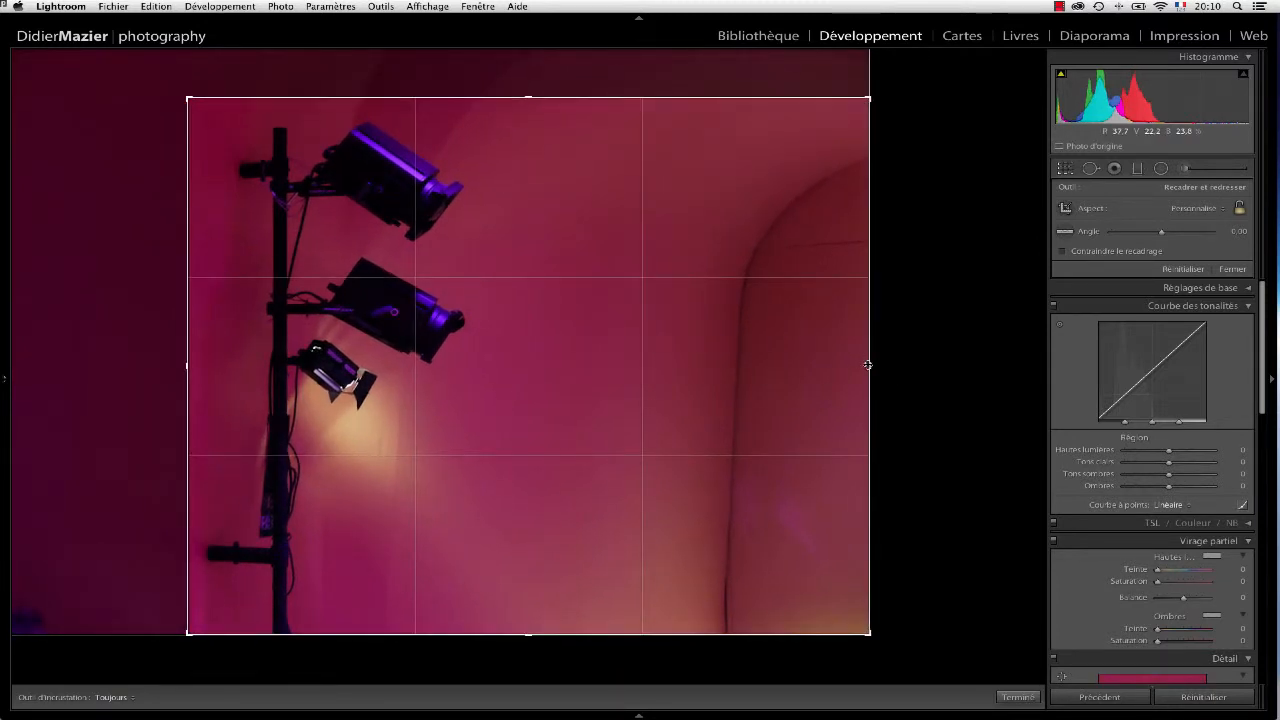
left_click_drag(867, 365, 673, 364)
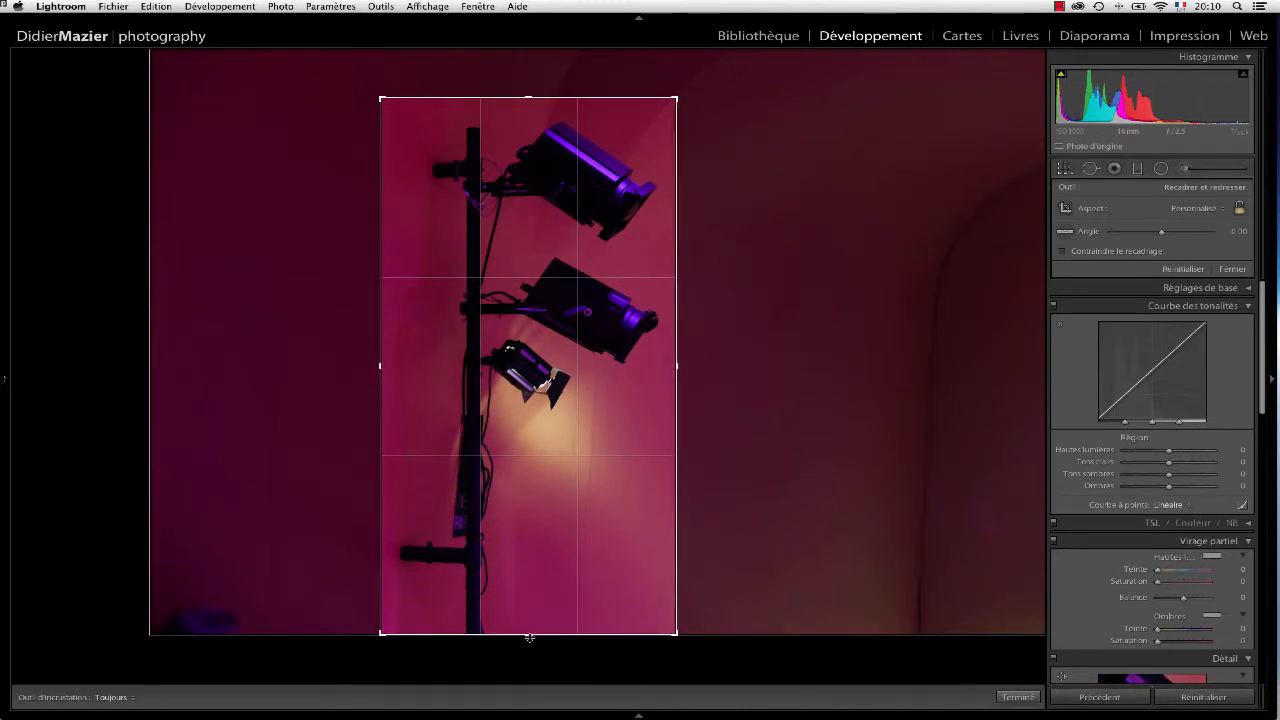
left_click_drag(529, 637, 529, 616)
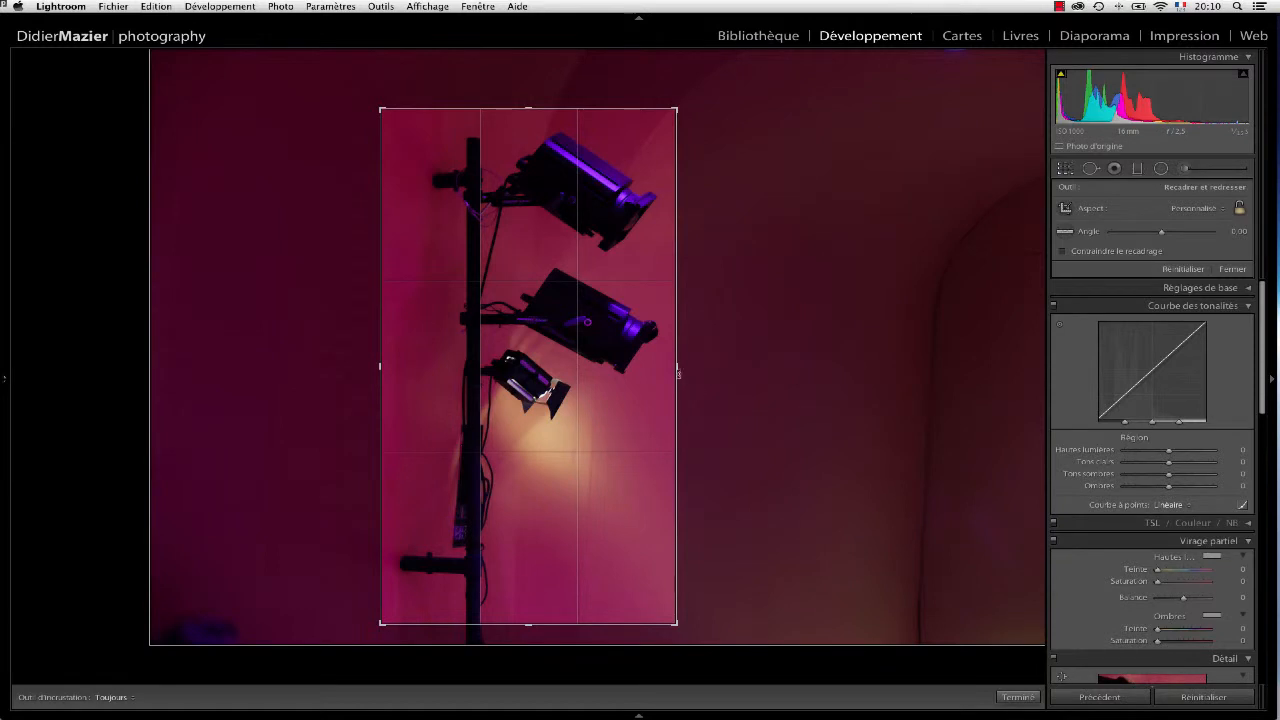
left_click_drag(677, 366, 786, 369)
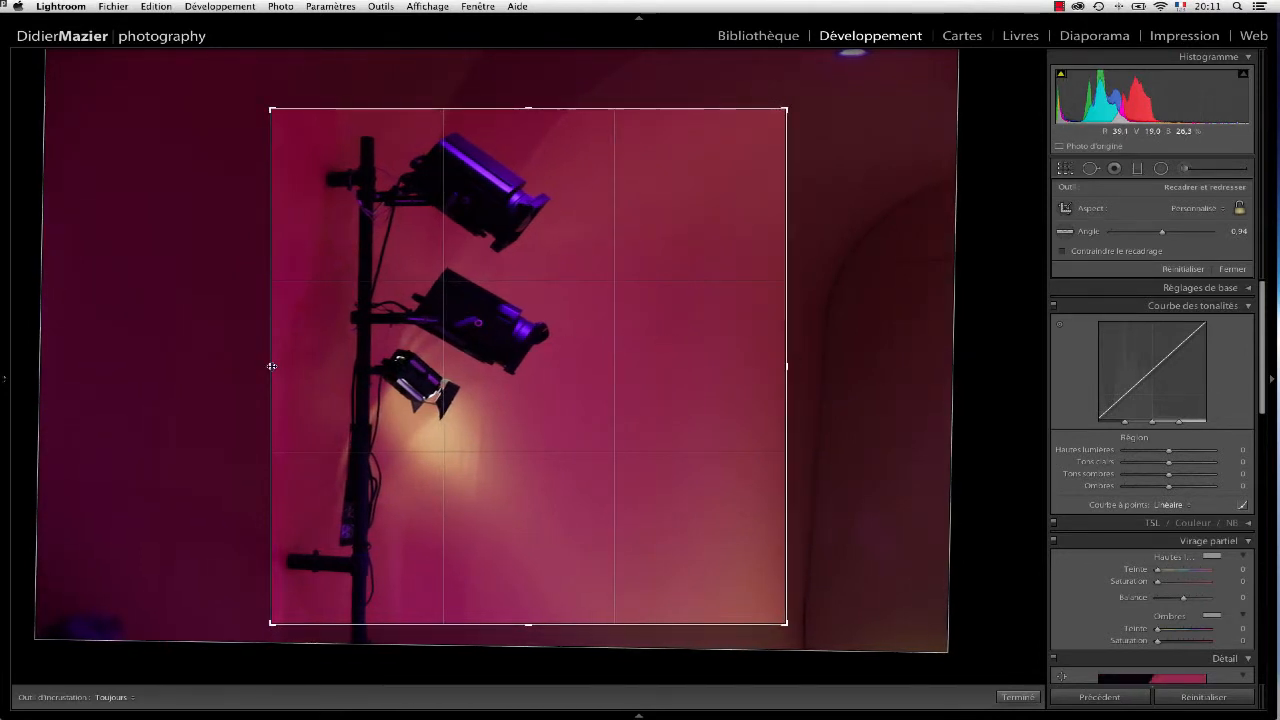
mouse_move(271, 366)
left_mouse_down()
mouse_move(206, 366)
mouse_move(273, 367)
mouse_move(252, 366)
left_mouse_up()
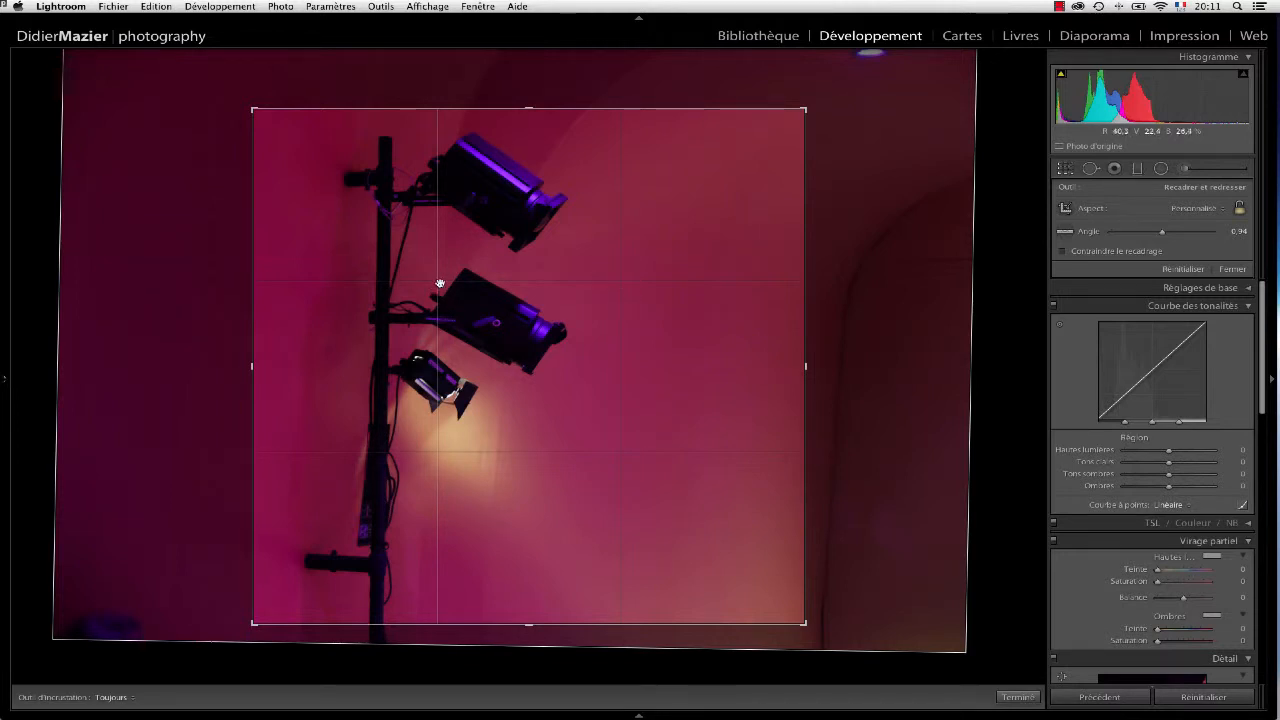
left_click_drag(806, 366, 796, 368)
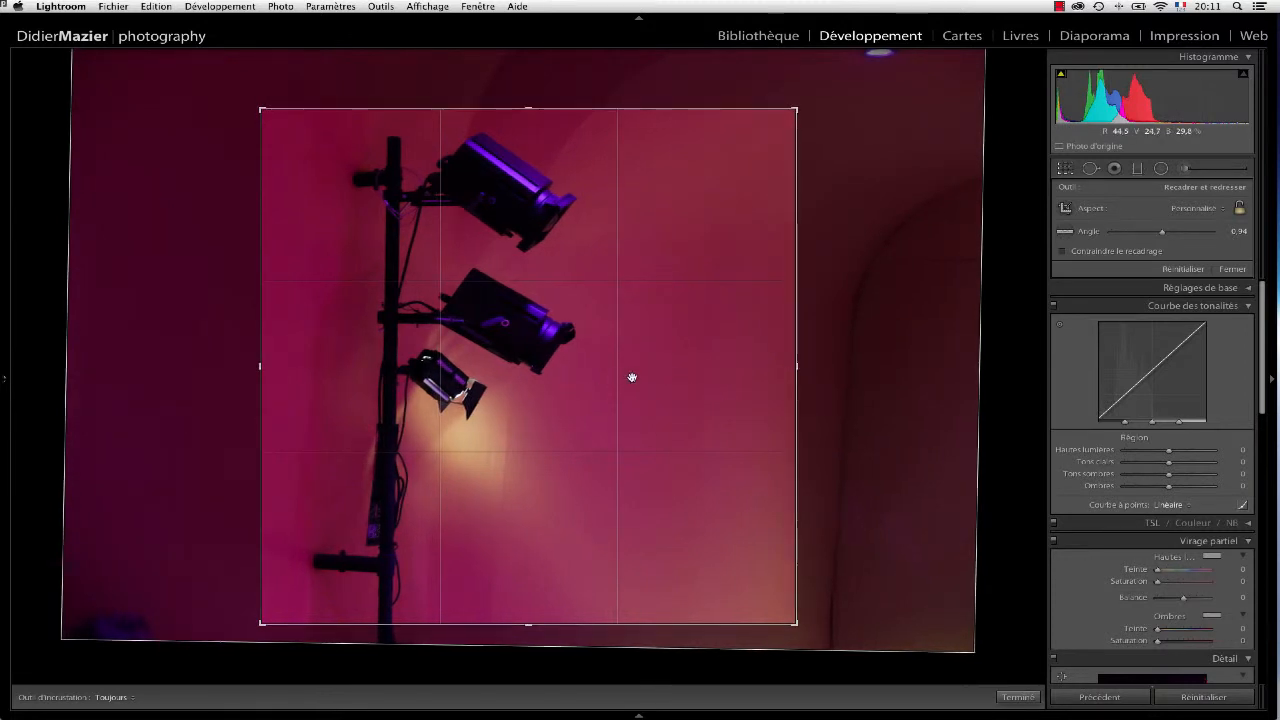
key("Return")
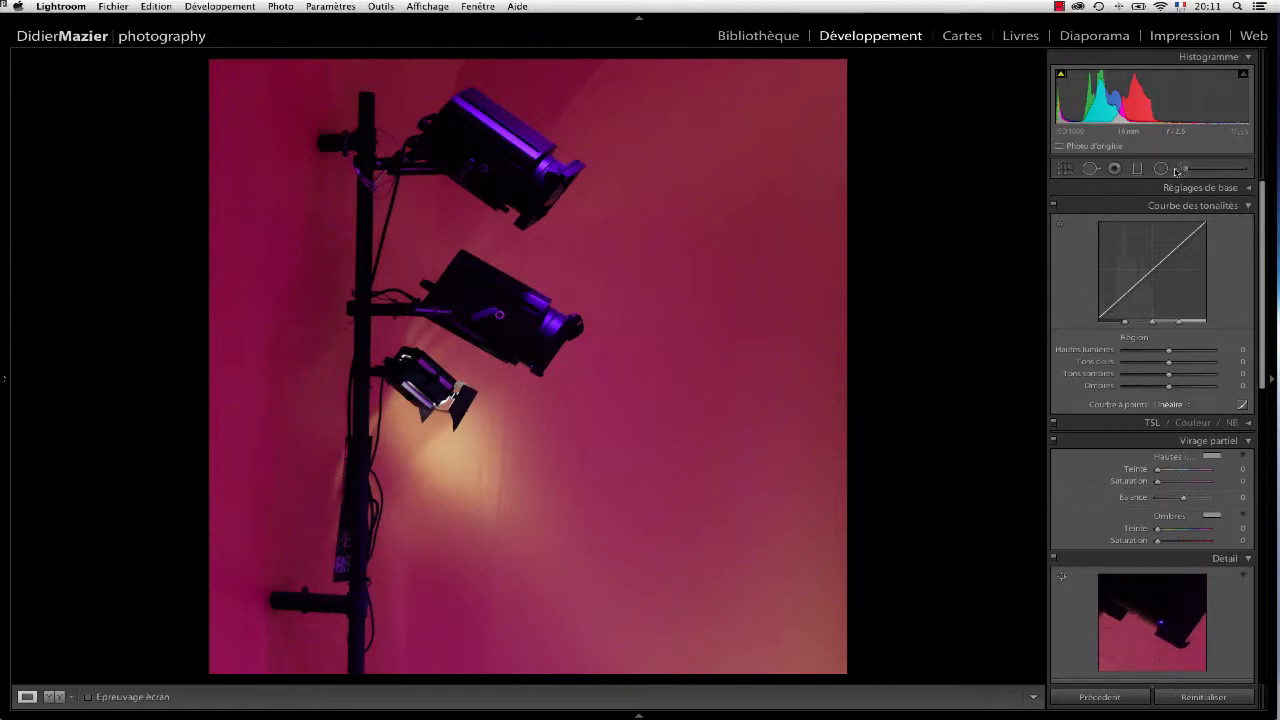
Step: Set Teinte to -100, Vibrance to +55 and Saturation to +57, and strongly lower Clarté in the basic adjustments
left_click(1065, 170)
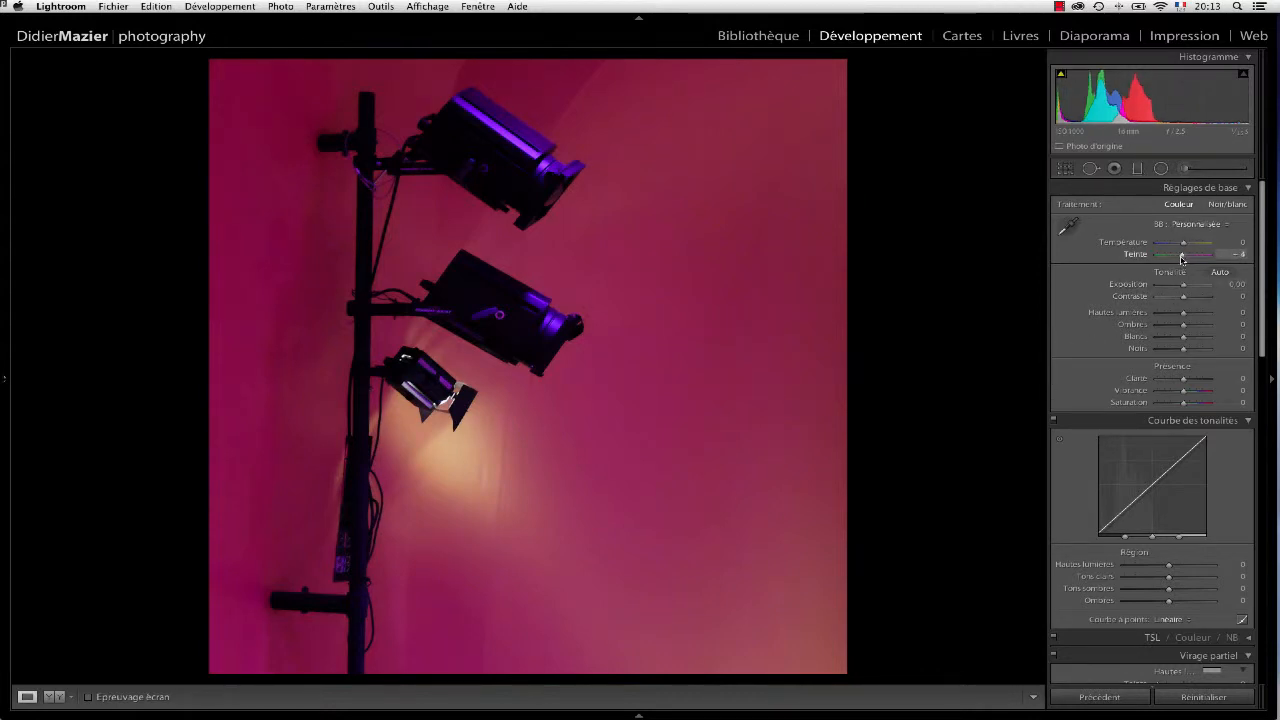
left_click_drag(1185, 258, 1141, 258)
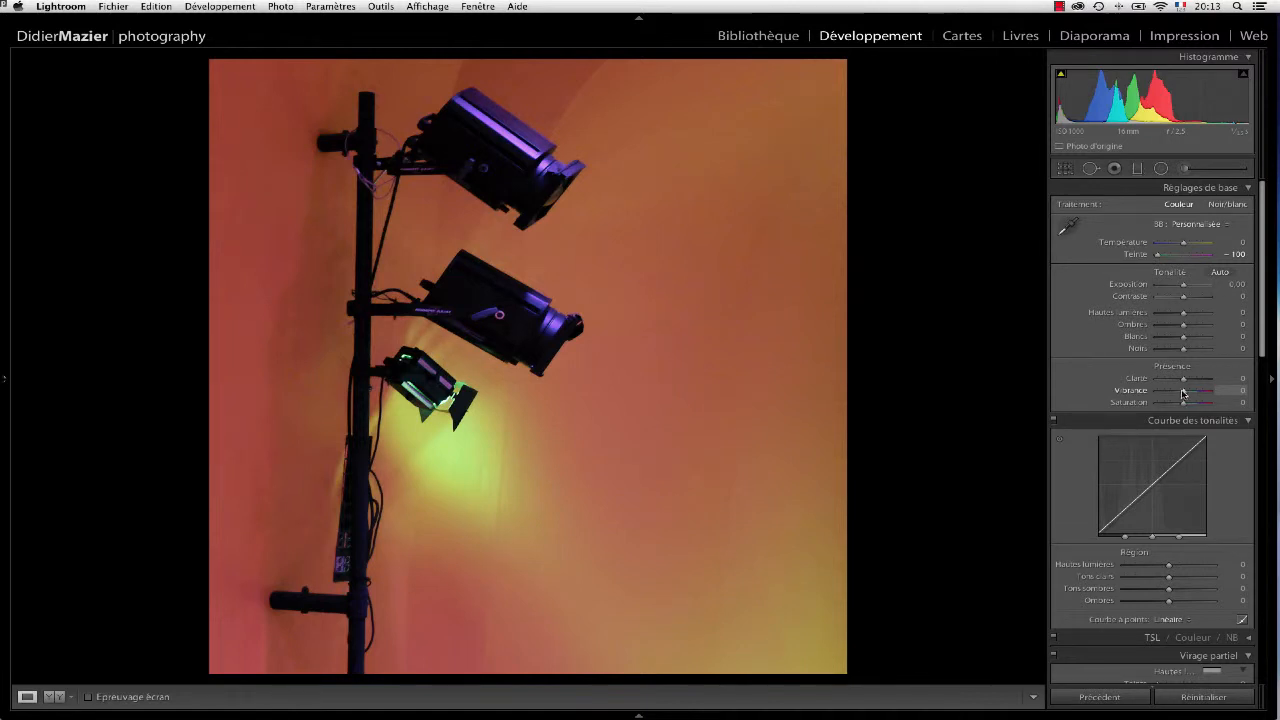
left_click_drag(1183, 393, 1196, 404)
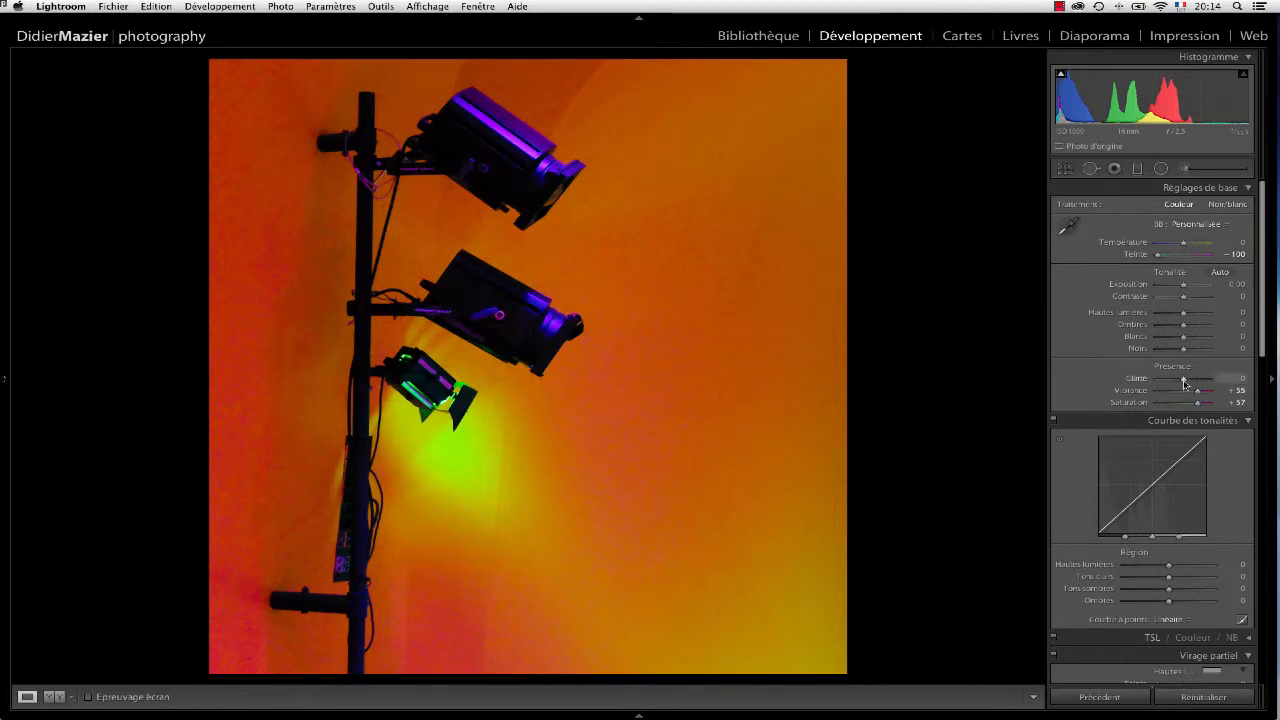
left_click_drag(1185, 381, 1146, 384)
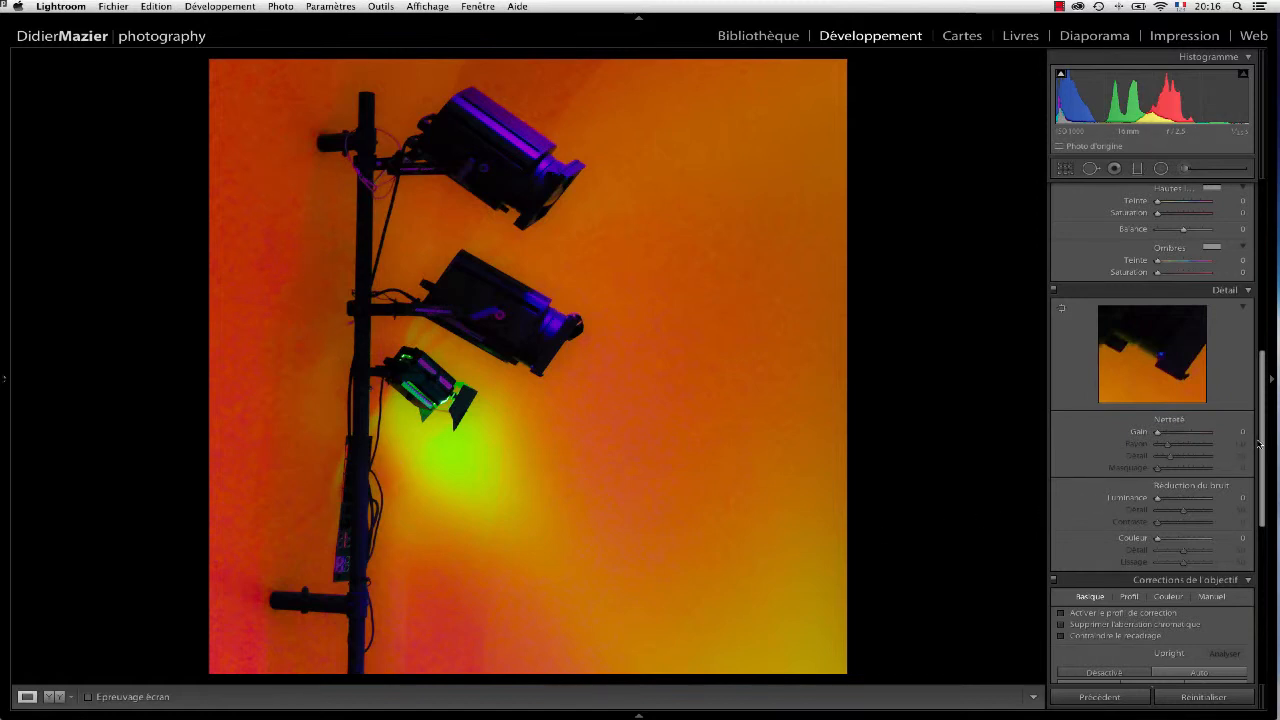
Step: Apply split toning with a Saturation of 51 for the highlights and 100 for the shadows
left_click_drag(1259, 444, 1259, 402)
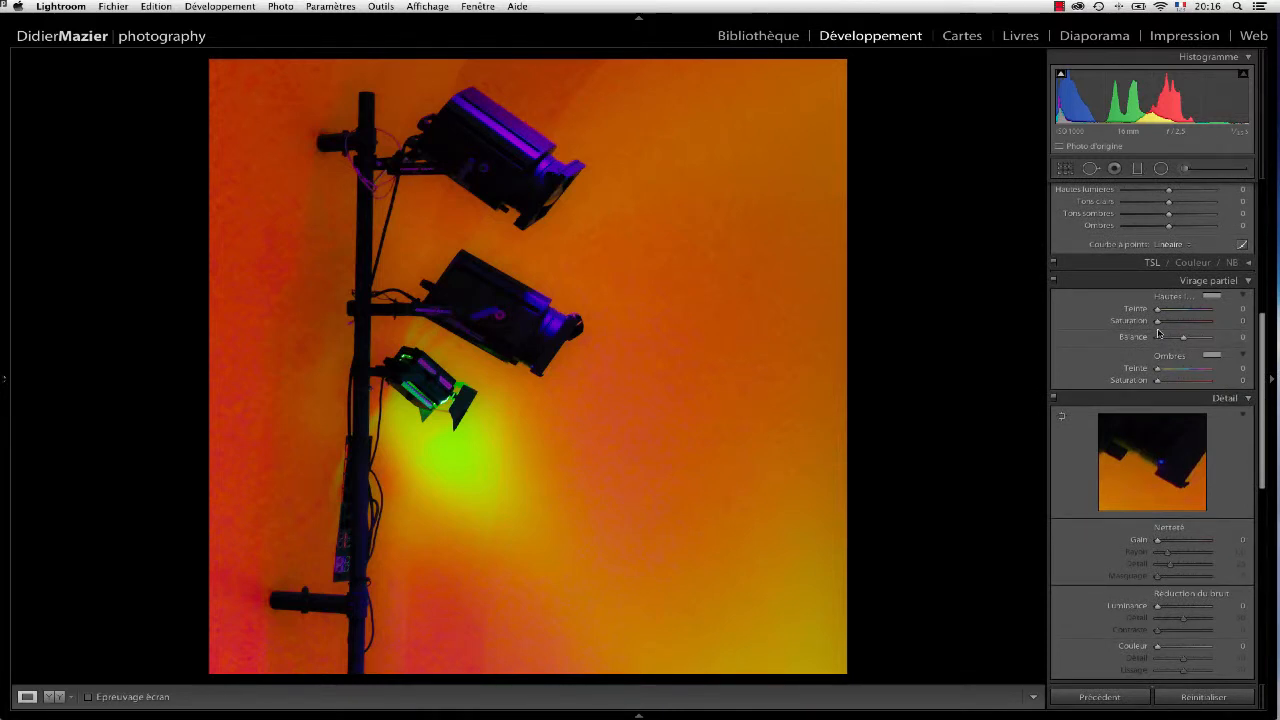
mouse_move(1157, 324)
left_mouse_down()
mouse_move(1240, 320)
mouse_move(1180, 322)
left_mouse_up()
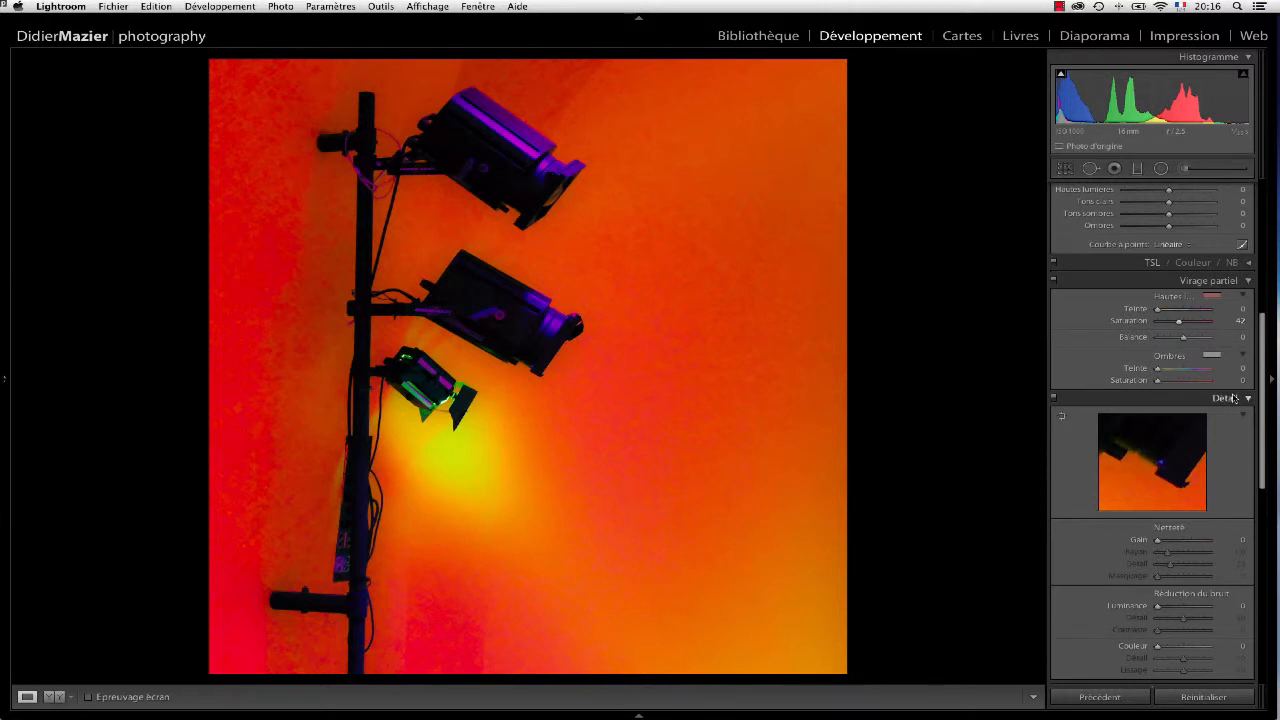
left_click_drag(1180, 324, 1184, 325)
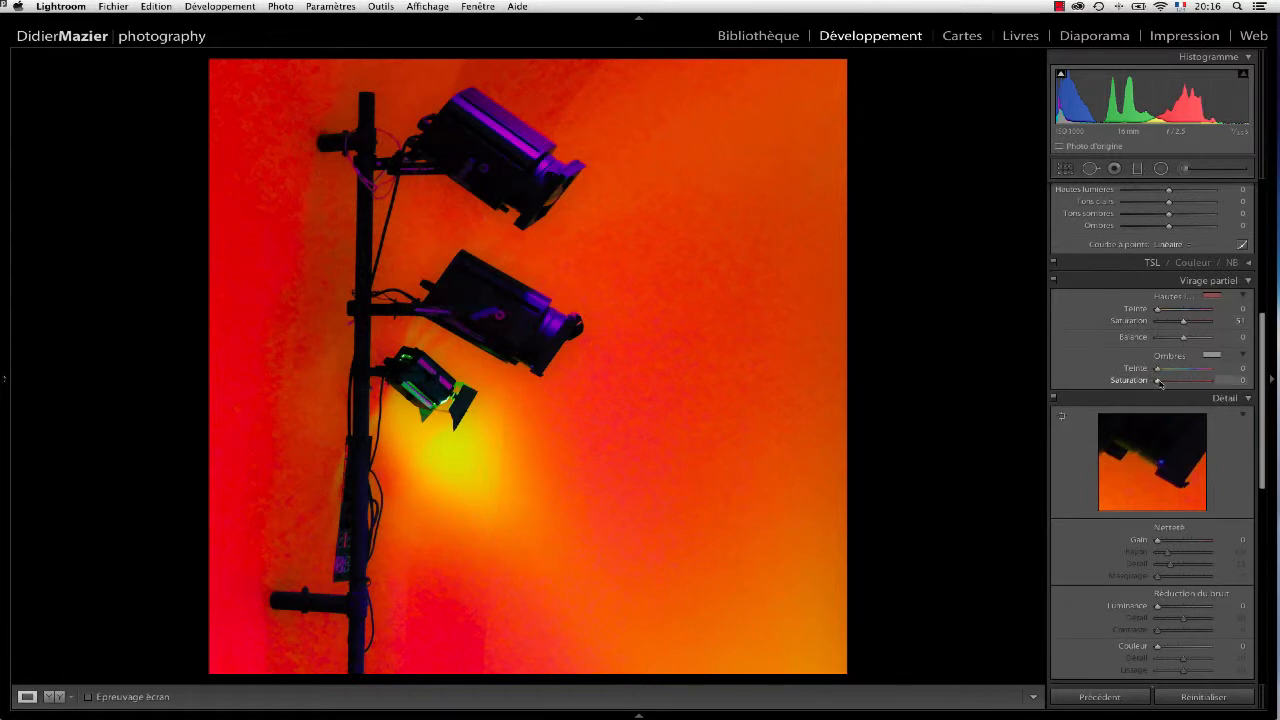
left_click_drag(1157, 381, 1190, 385)
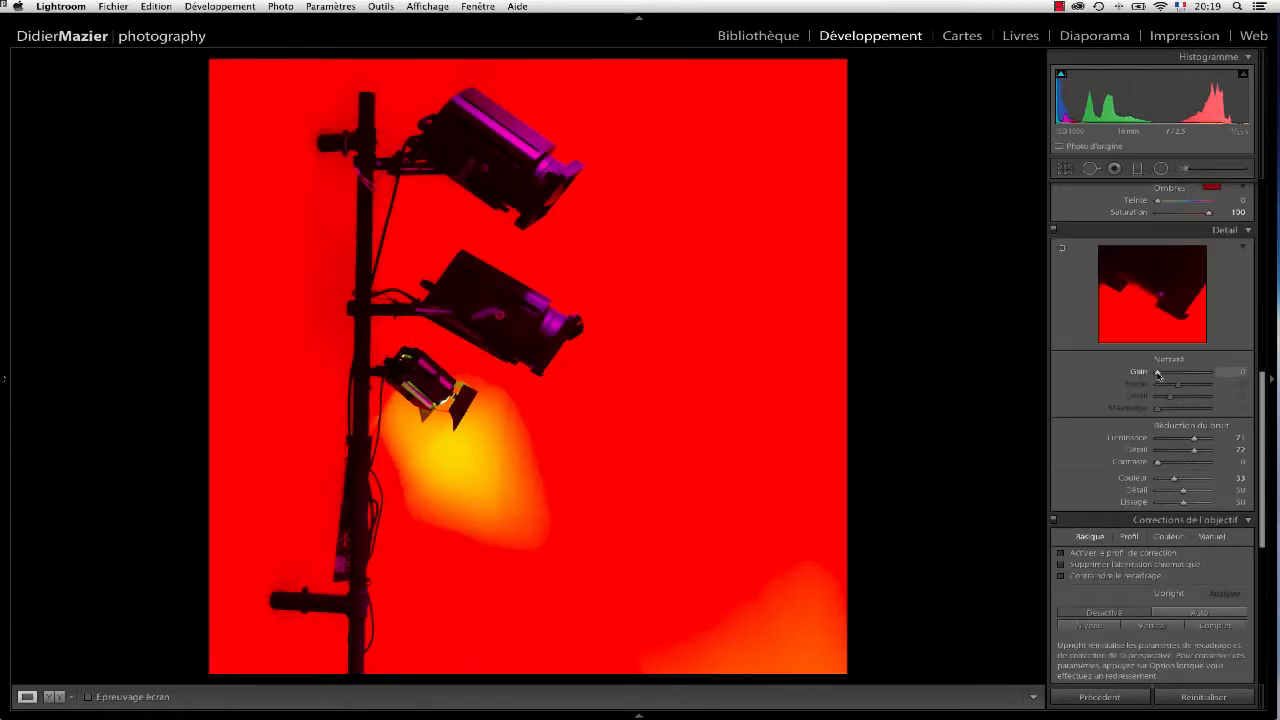
Step: Set sharpening to Gain 84, Rayon 2,3 and Détail 71, and noise reduction to Luminance 96, Détail 80 and Couleur 53
left_click_drag(1158, 373, 1188, 375)
left_click_drag(1143, 277, 1123, 358)
left_click_drag(1158, 272, 1100, 333)
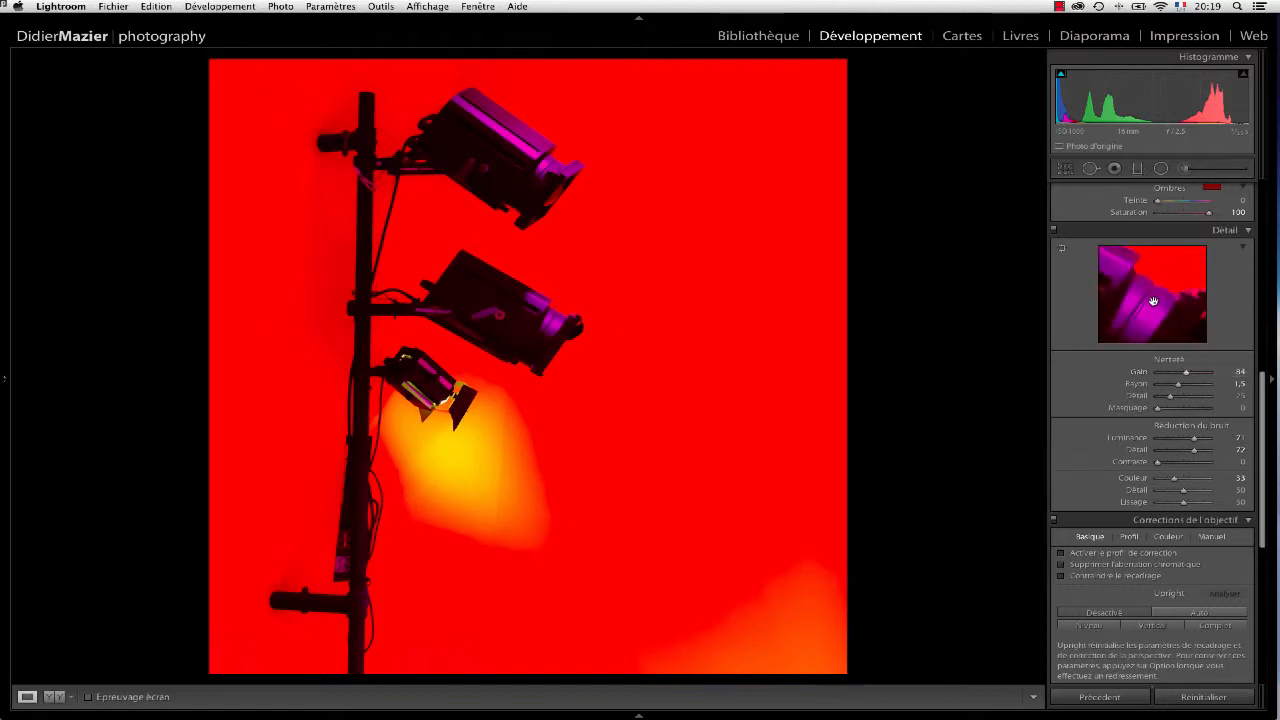
mouse_move(1171, 398)
left_mouse_down()
mouse_move(1183, 387)
mouse_move(1191, 399)
left_mouse_up()
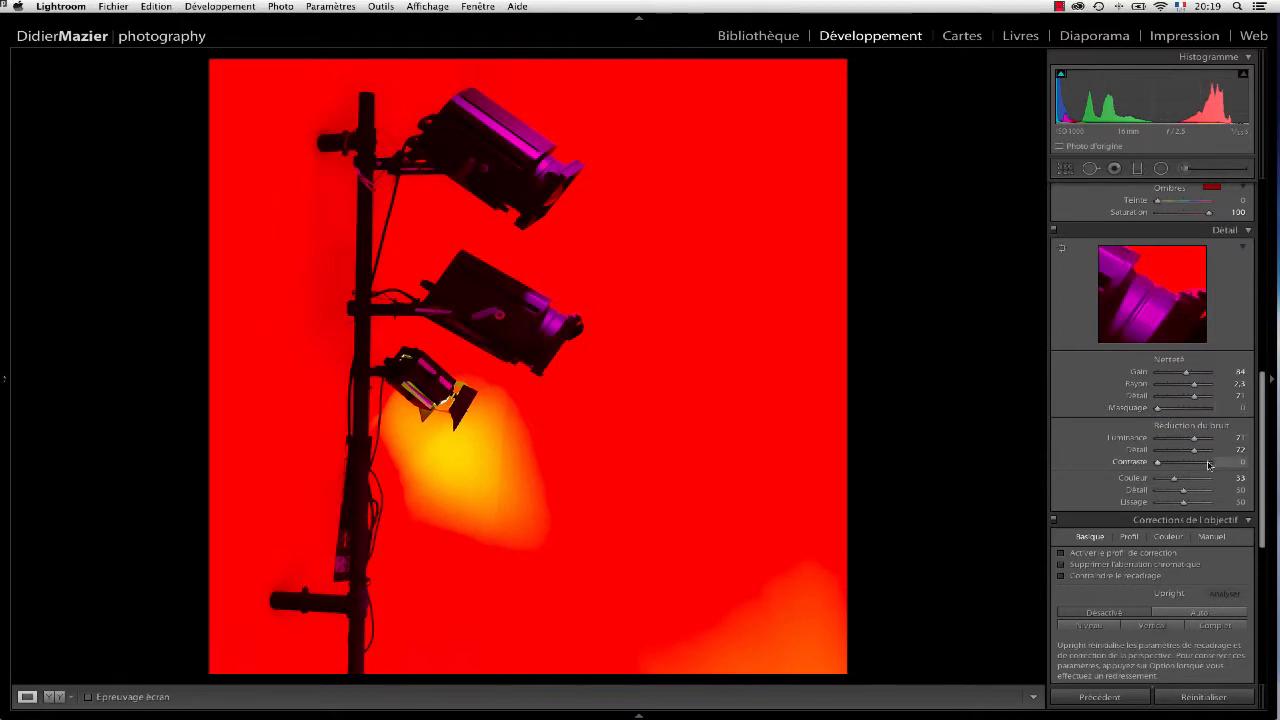
left_click_drag(1193, 438, 1198, 441)
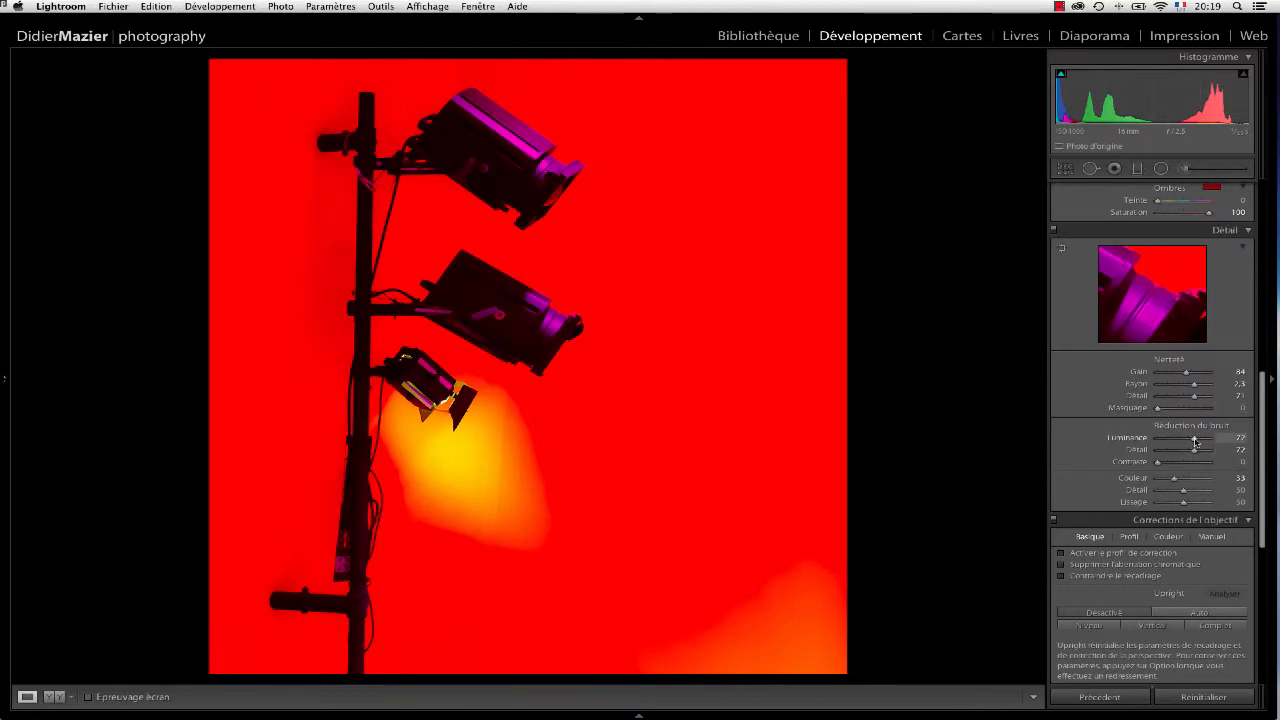
left_click_drag(1205, 441, 1209, 441)
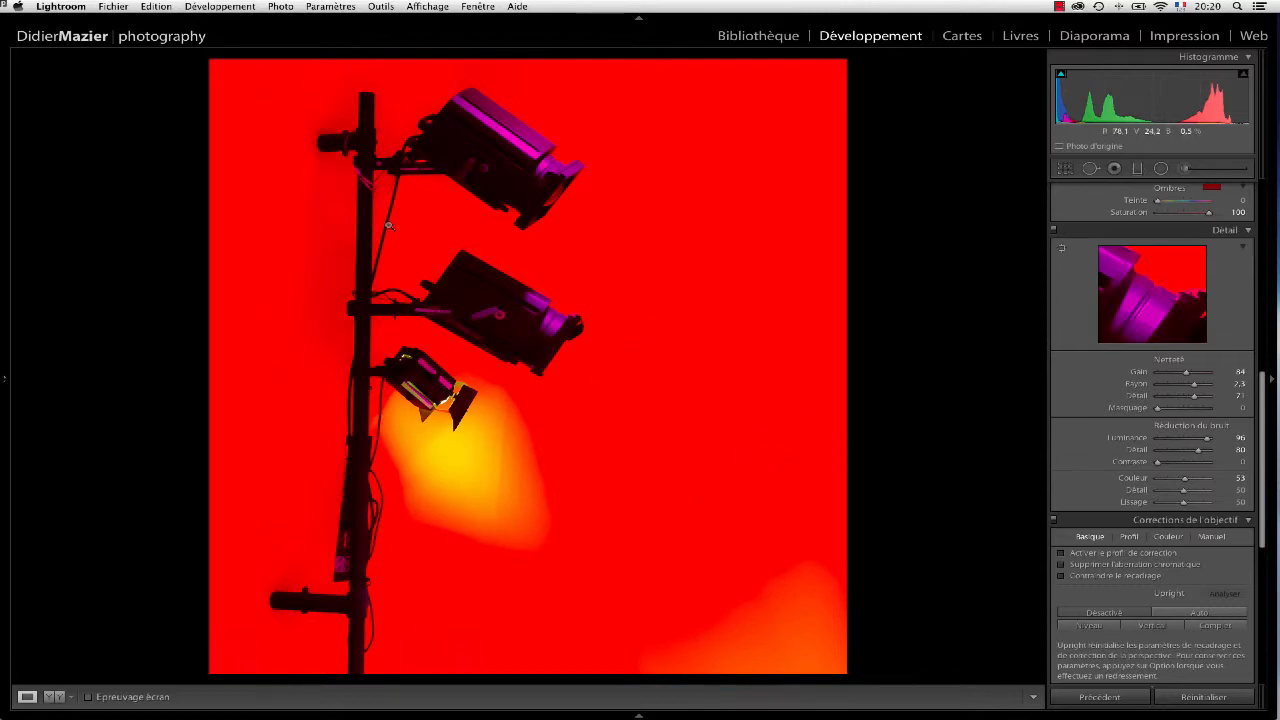
Step: Inspect the photo's details and open it for editing in Adobe Photoshop CC 2014
left_click(426, 202)
left_click(229, 65)
left_click(531, 425)
left_click_drag(551, 371, 605, 572)
left_click(640, 294)
key("shift")
right_click(715, 321)
mouse_move(771, 403)
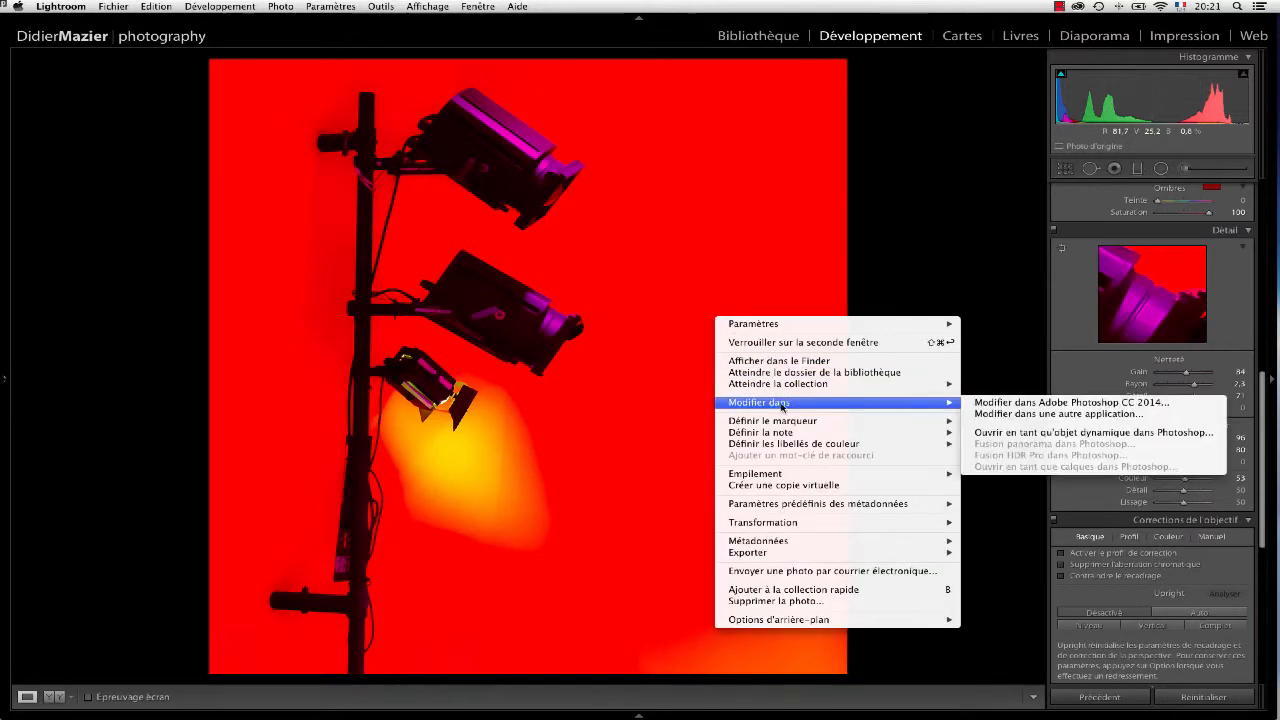
left_click(1011, 403)
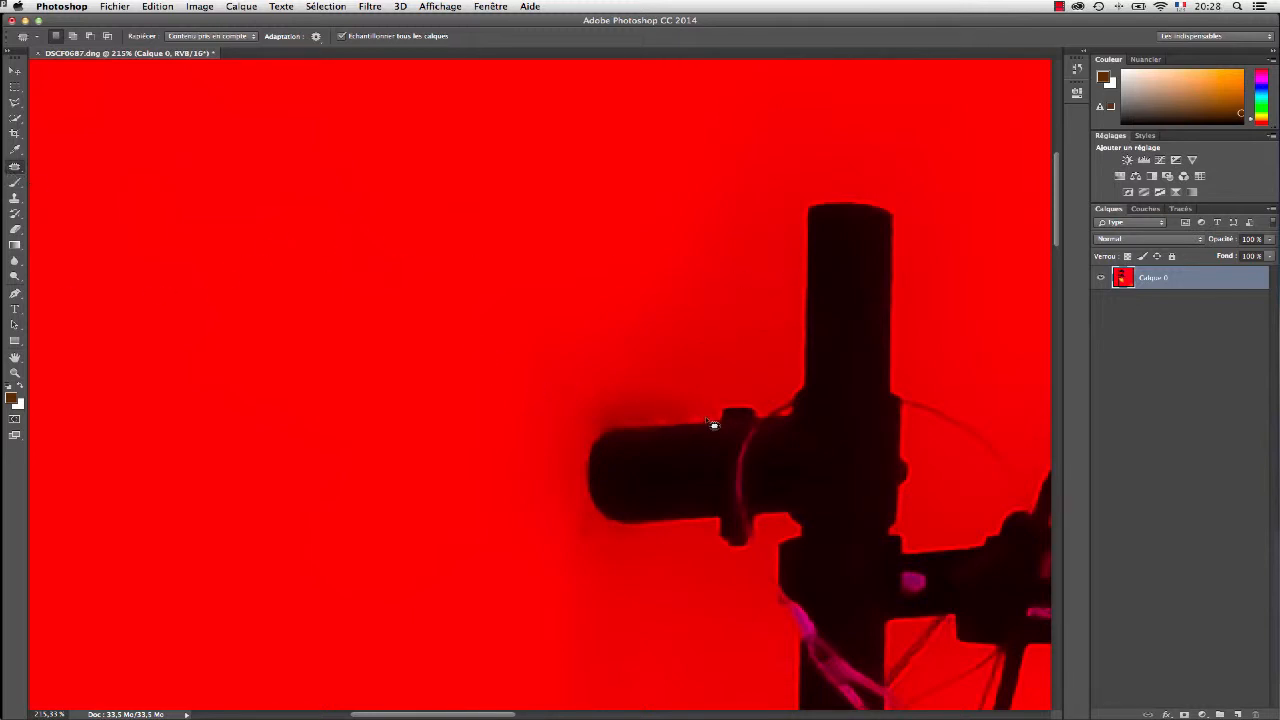
Step: Patch the dark halo above the short crossbar near the pole's top with clean red wall, using Contenu pris en compte mode
mouse_move(679, 426)
left_mouse_down()
mouse_move(537, 437)
mouse_move(619, 393)
mouse_move(705, 393)
mouse_move(714, 422)
left_mouse_up()
left_click(236, 38)
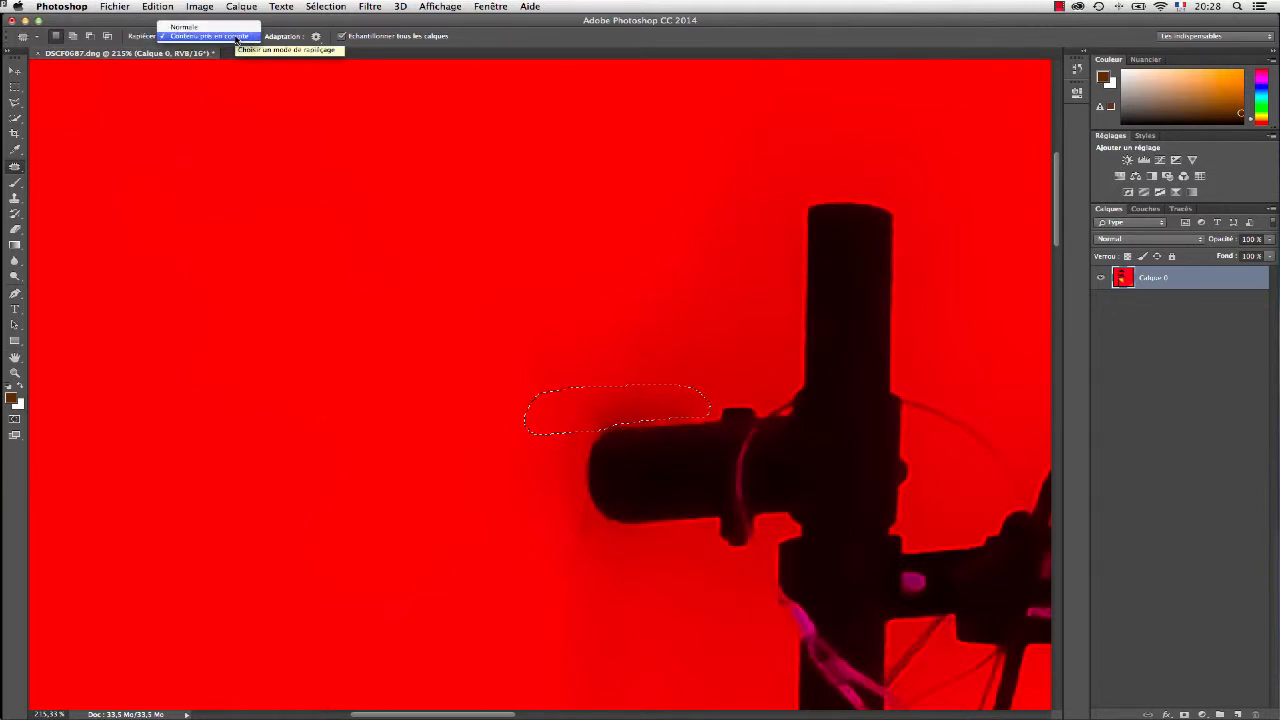
left_click(238, 38)
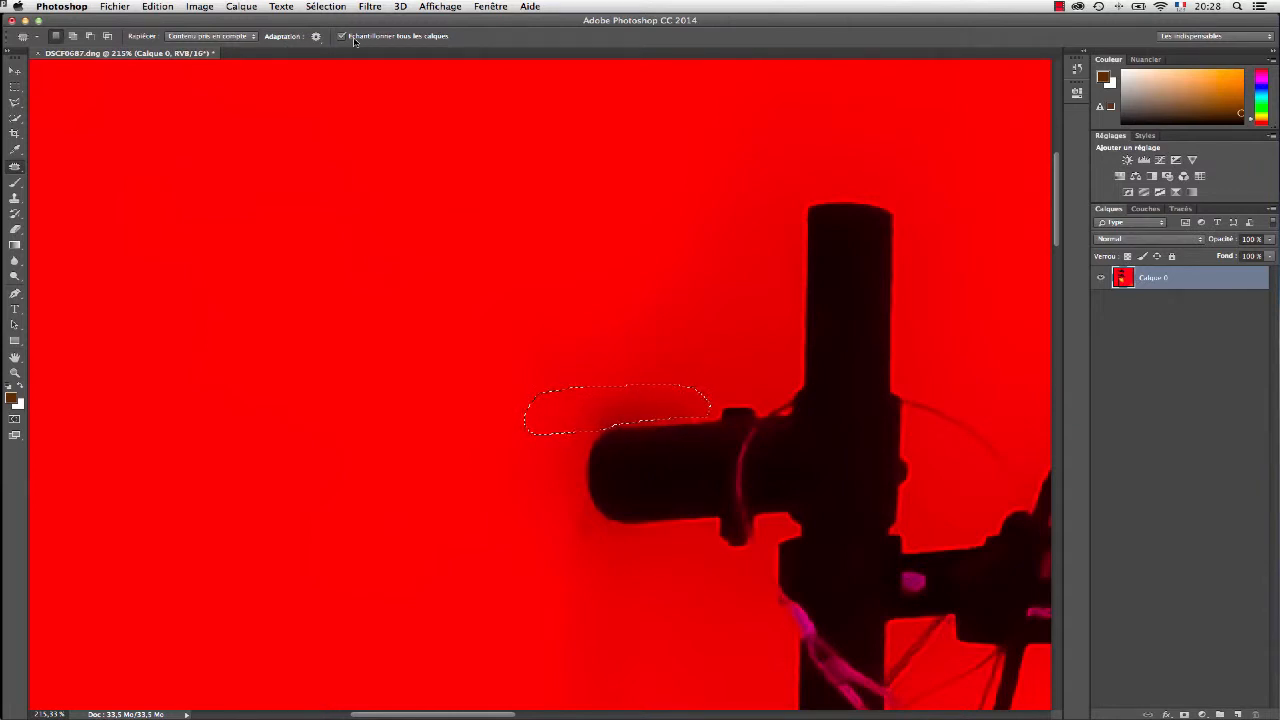
left_click_drag(648, 404, 681, 336)
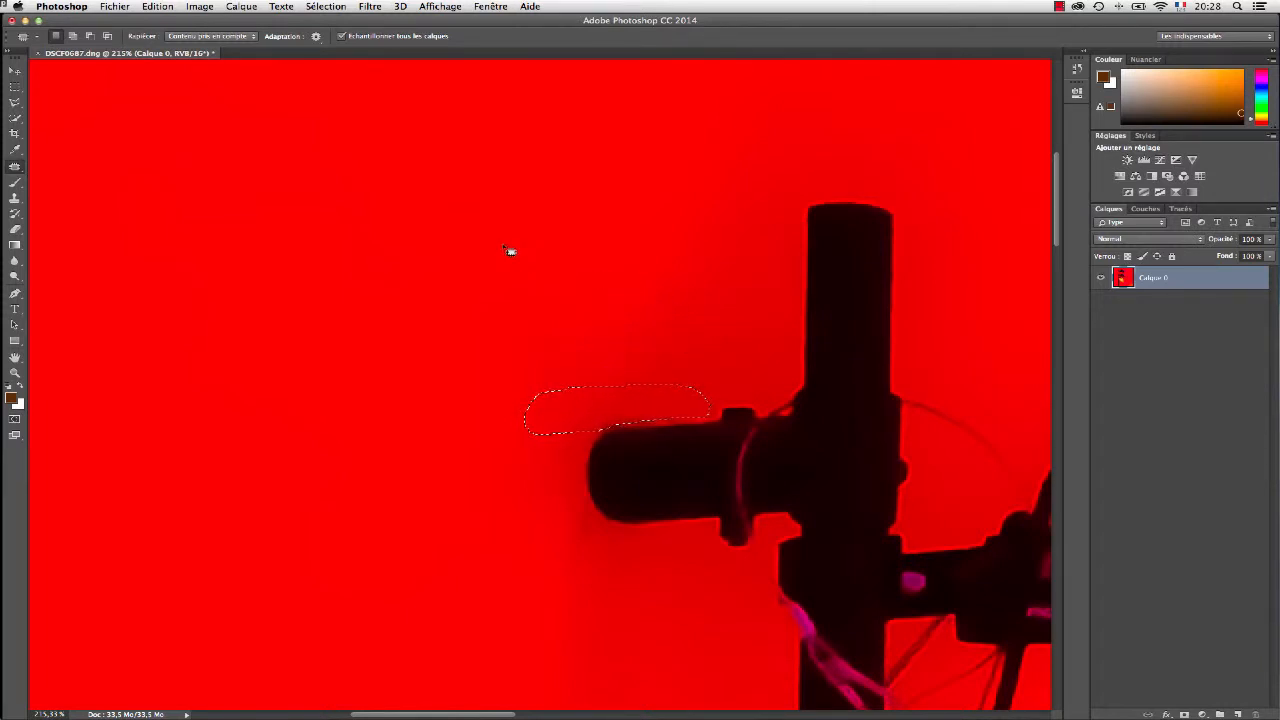
key("super+z")
Step: Outline the vertical seam in the yellow glow below the smallest spotlight and fill it using Contenu pris en compte with Adaptation des couleurs, Normal mode
key("super+0")
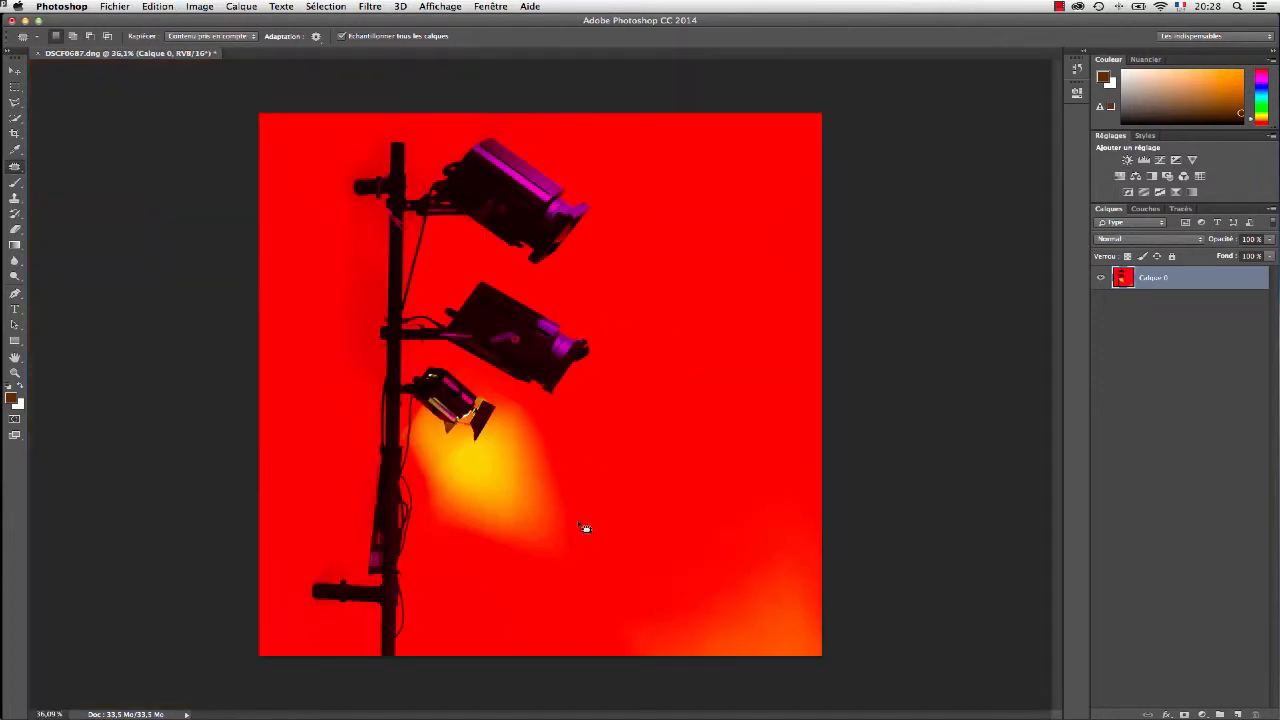
scroll(538, 493, "up", 4)
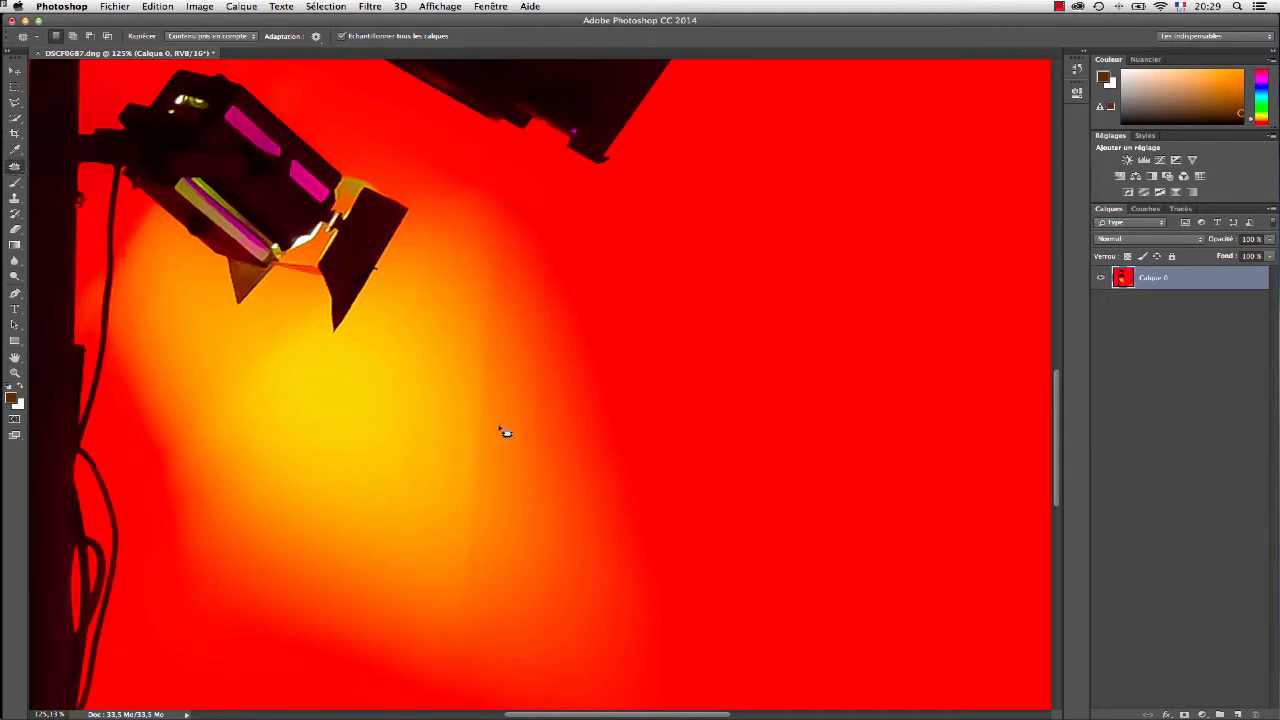
mouse_move(466, 327)
left_mouse_down()
mouse_move(519, 430)
mouse_move(510, 577)
mouse_move(481, 622)
mouse_move(459, 627)
mouse_move(433, 490)
mouse_move(452, 362)
mouse_move(471, 334)
left_mouse_up()
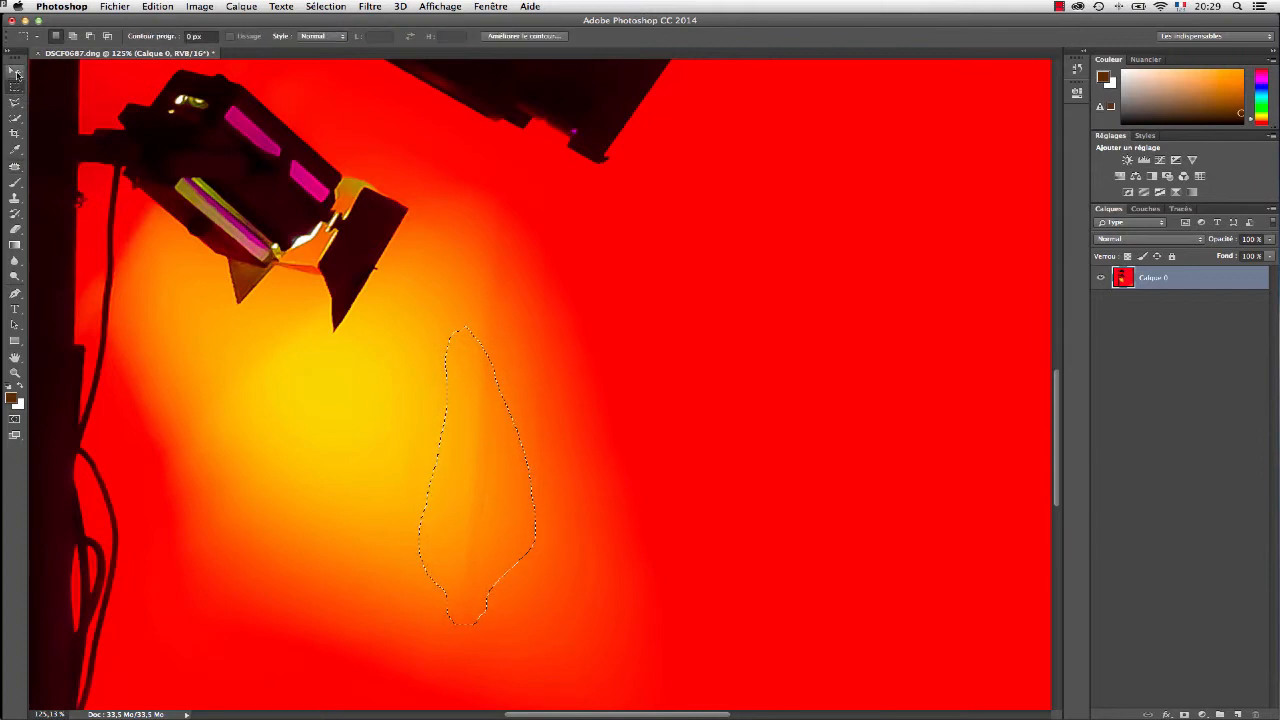
left_click(15, 71)
left_click(116, 6)
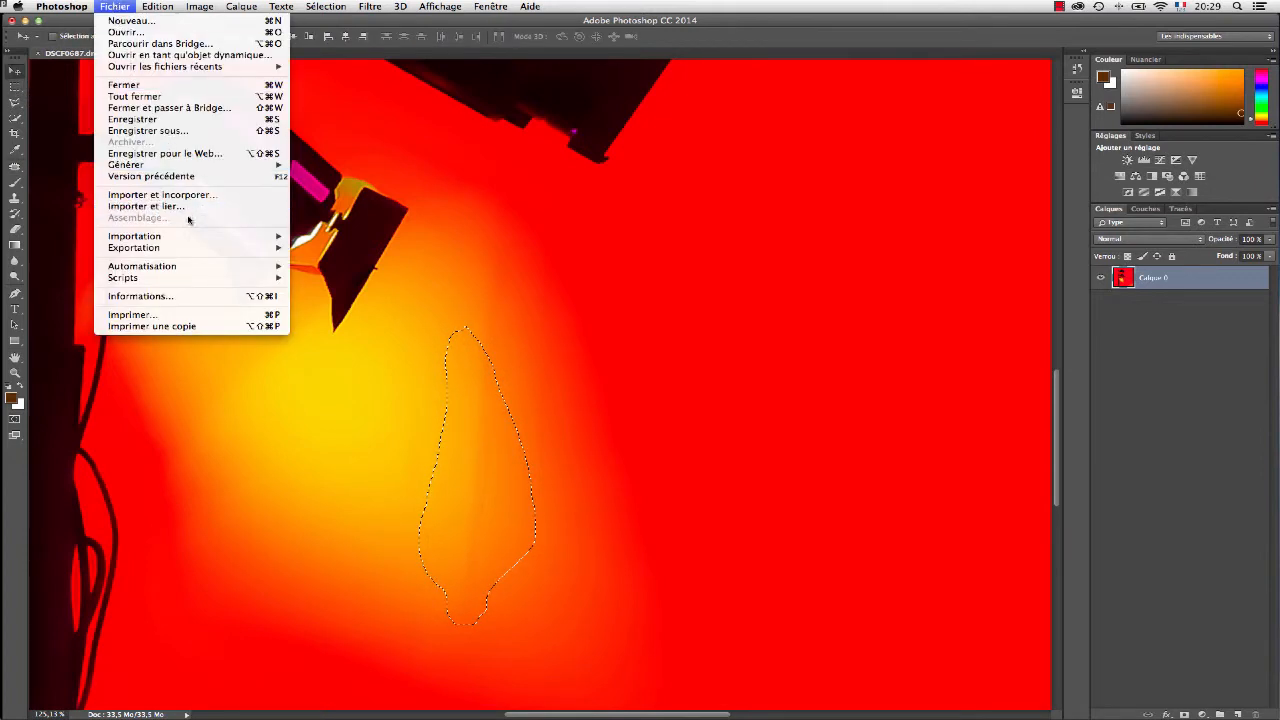
mouse_move(163, 6)
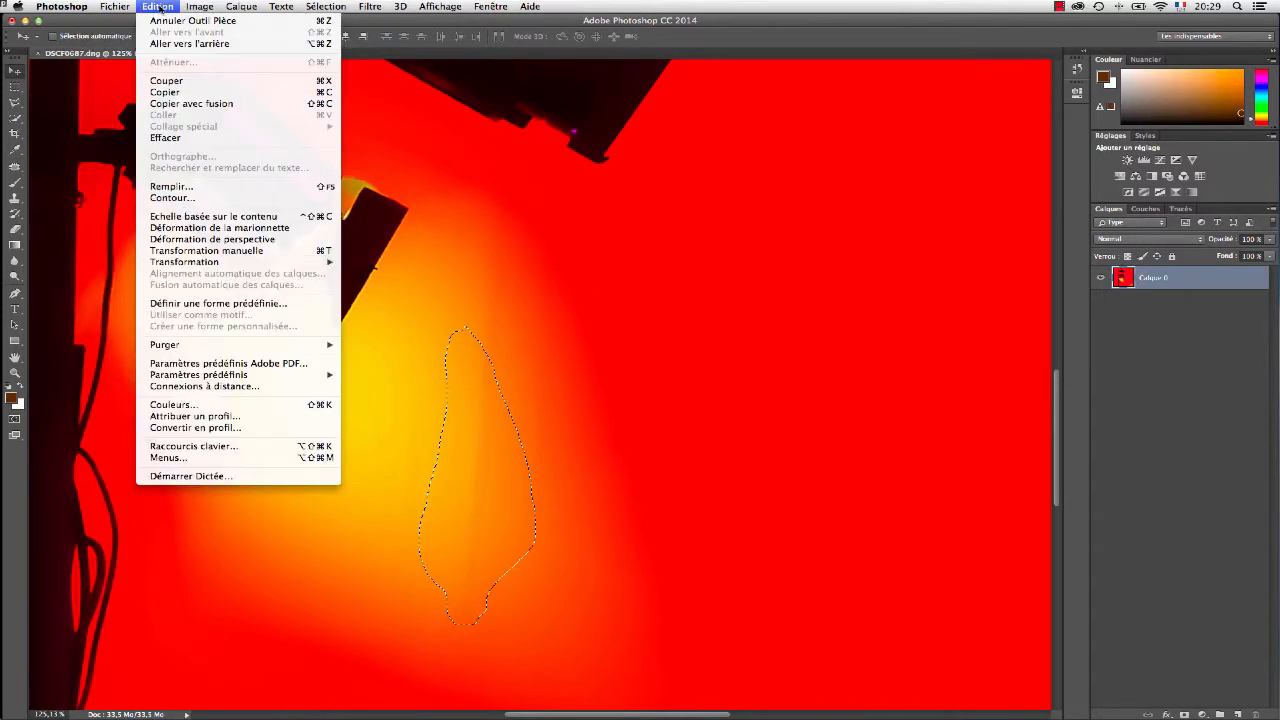
left_click(172, 186)
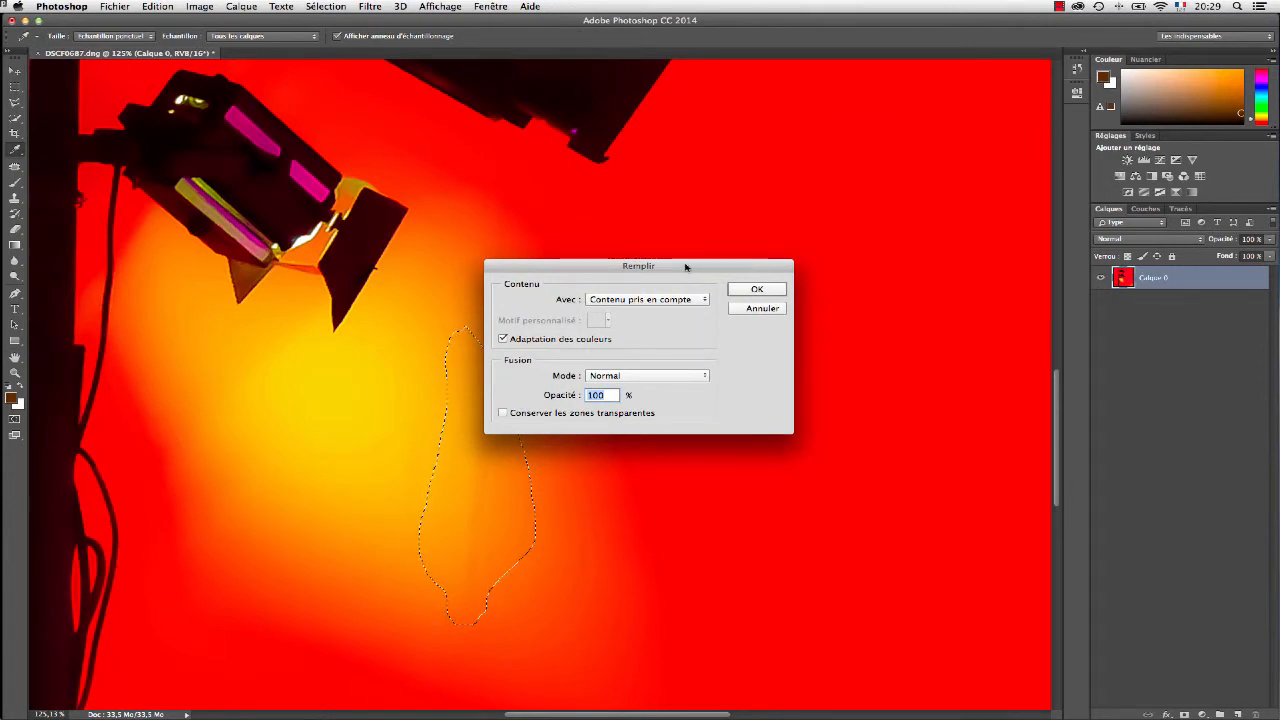
left_click_drag(686, 266, 814, 183)
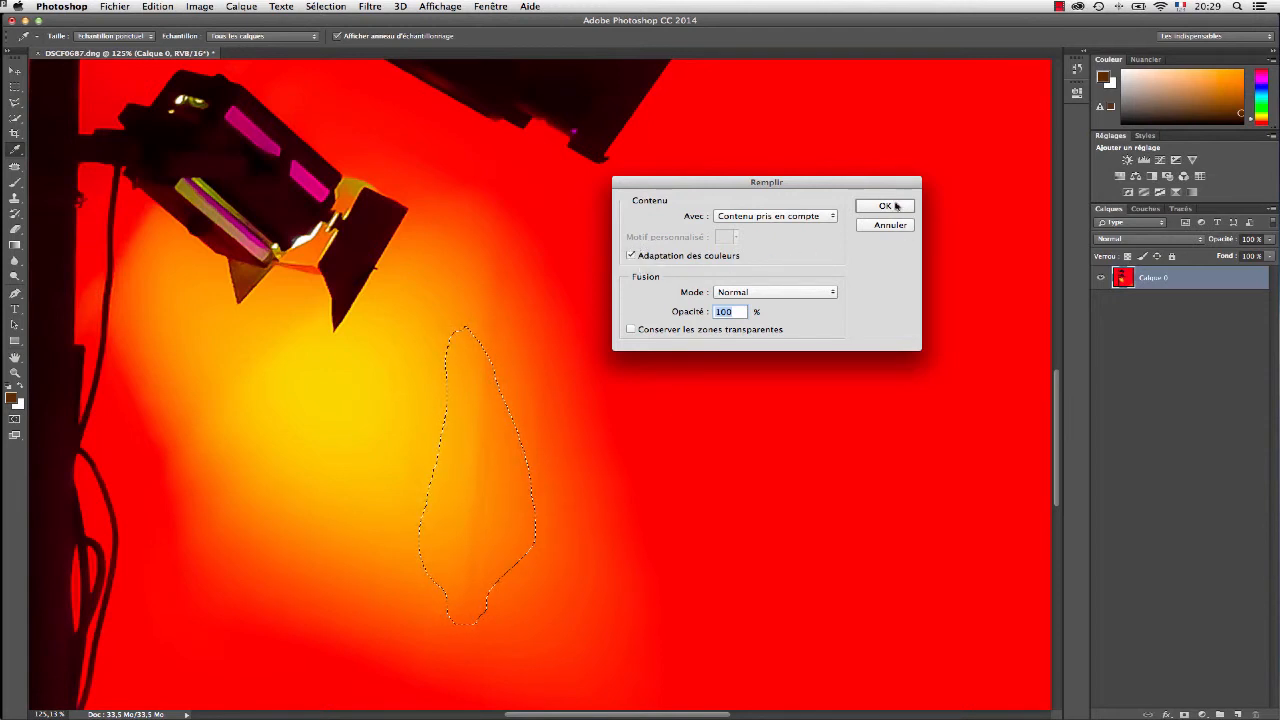
left_click(885, 206)
key("v")
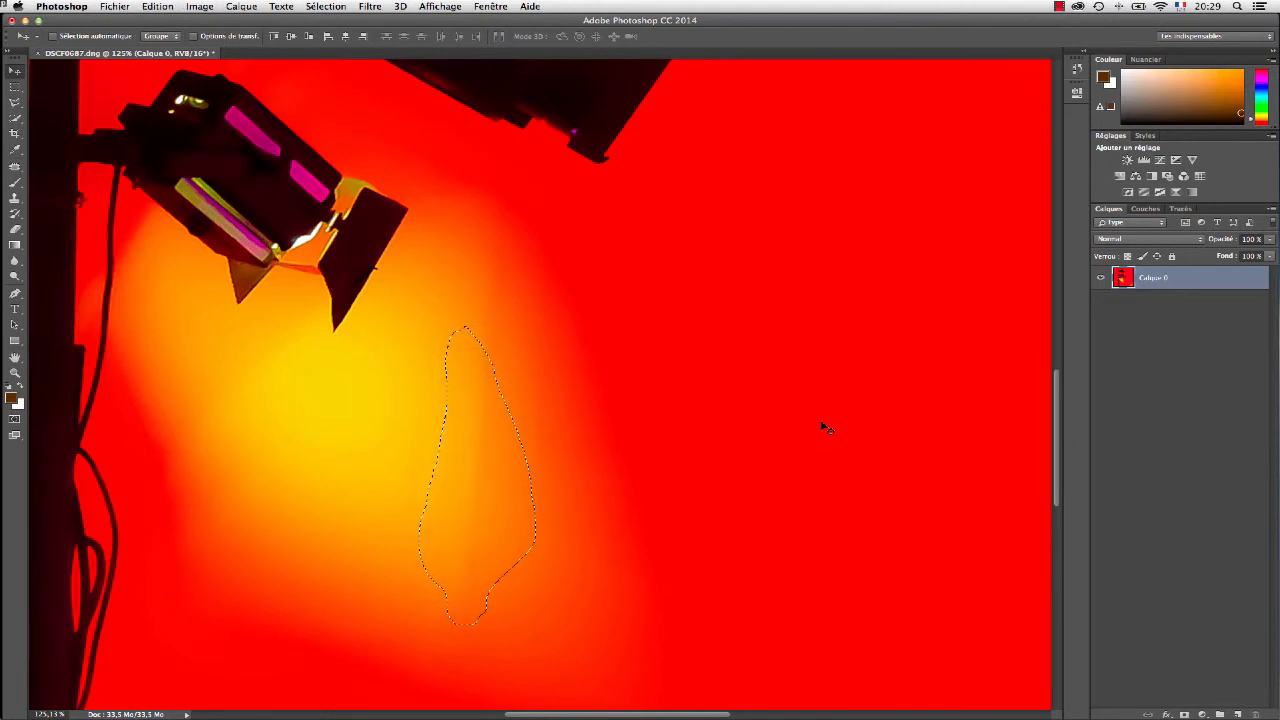
key("super+c")
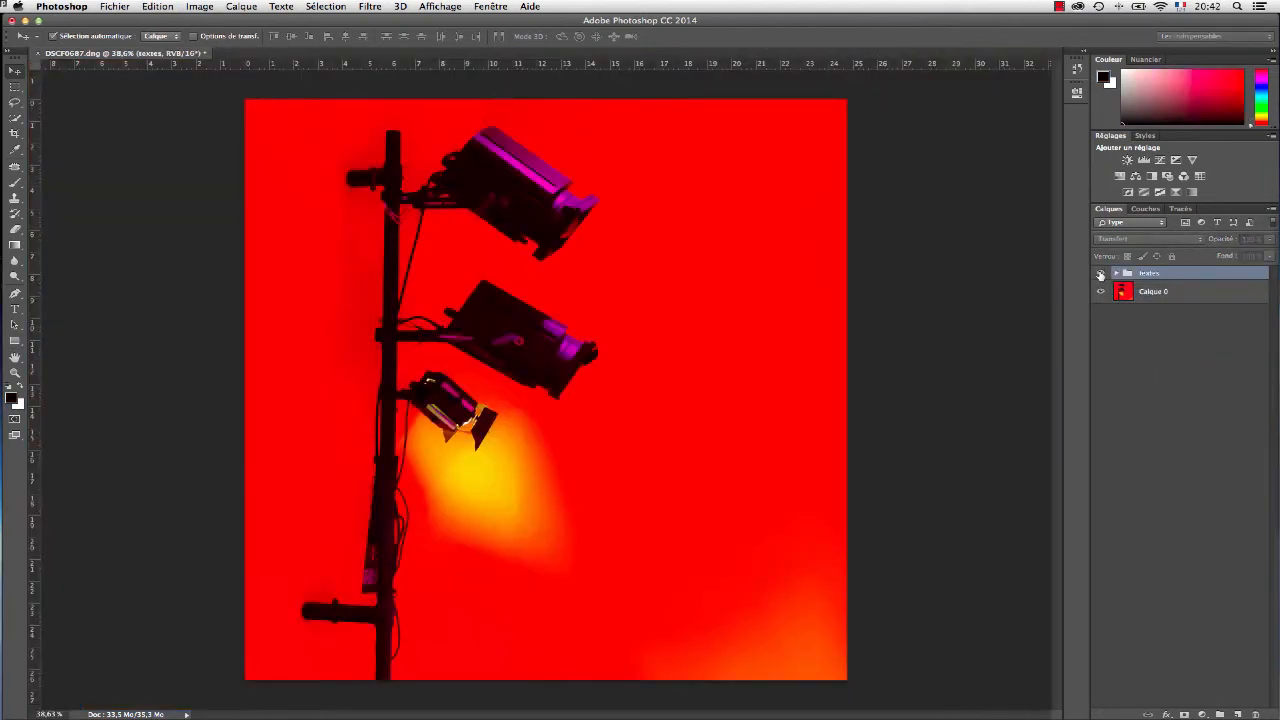
Step: Make the textes layer group visible over the retouched photo
left_click(1100, 273)
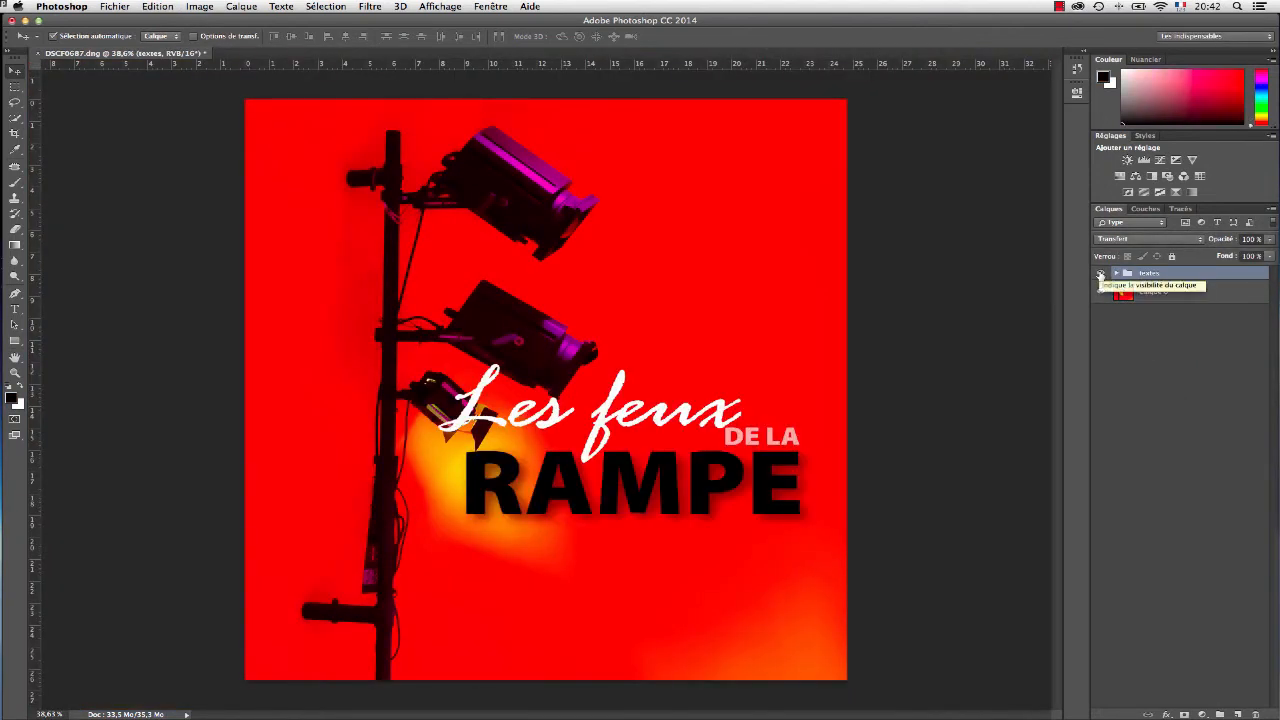